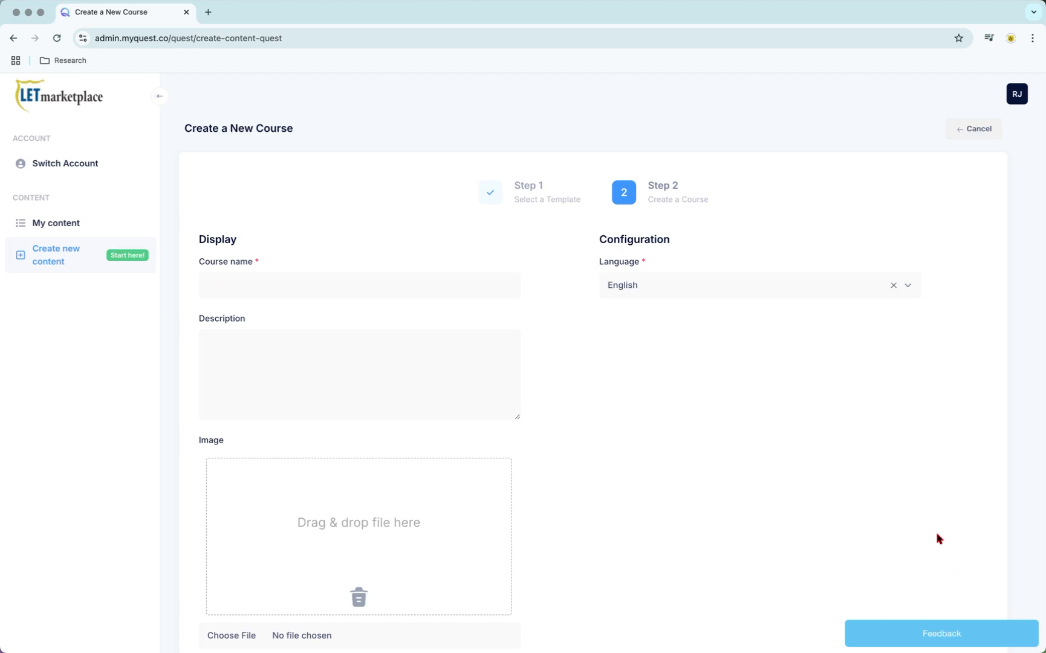
Step: Create an English course named "New course" with the description "A place for a new course."
left_click(351, 283)
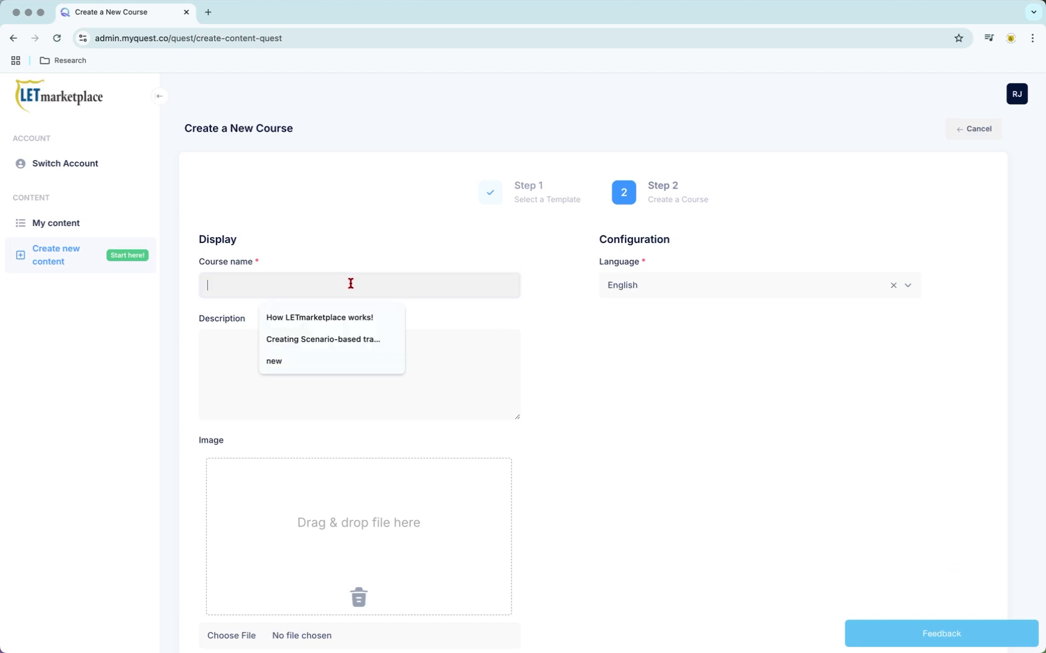
type("New course")
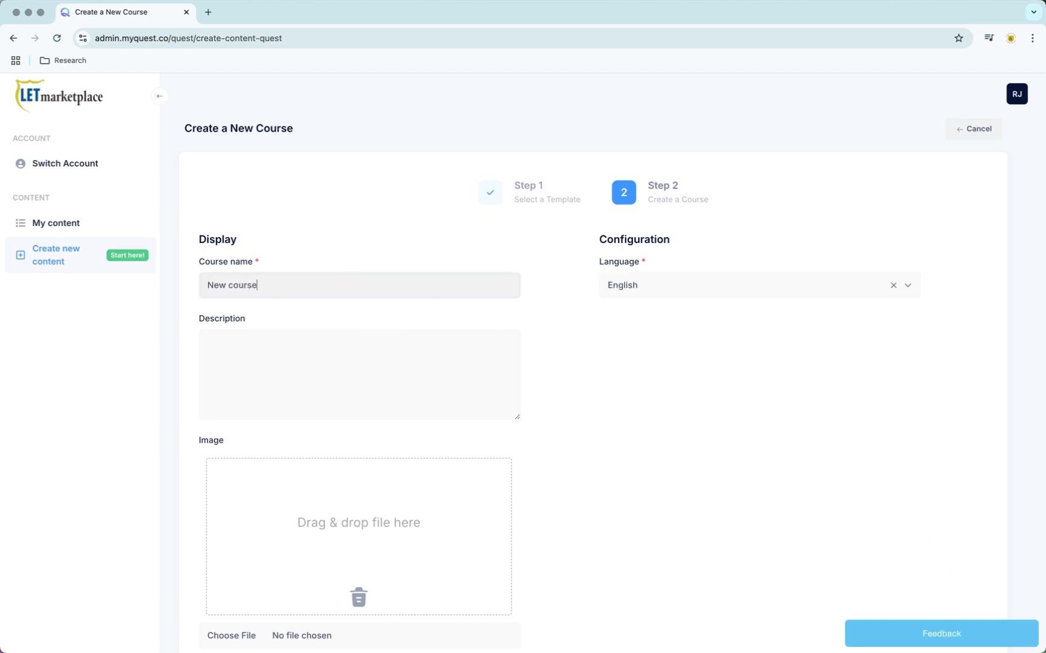
left_click(300, 343)
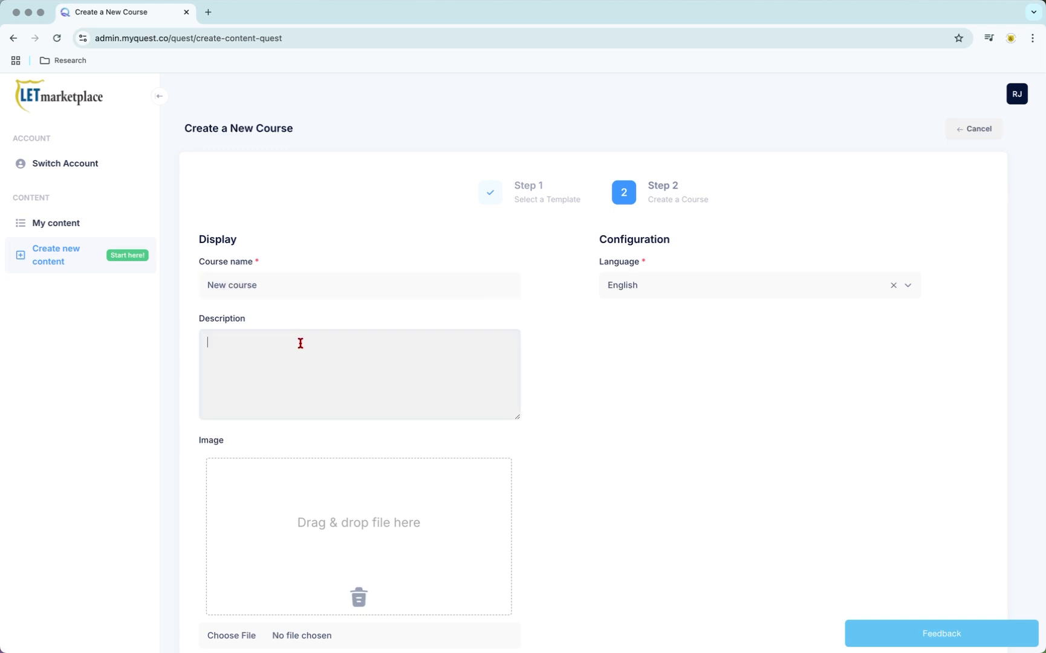
type("A place for a new course.")
scroll(314, 372, "down", 2)
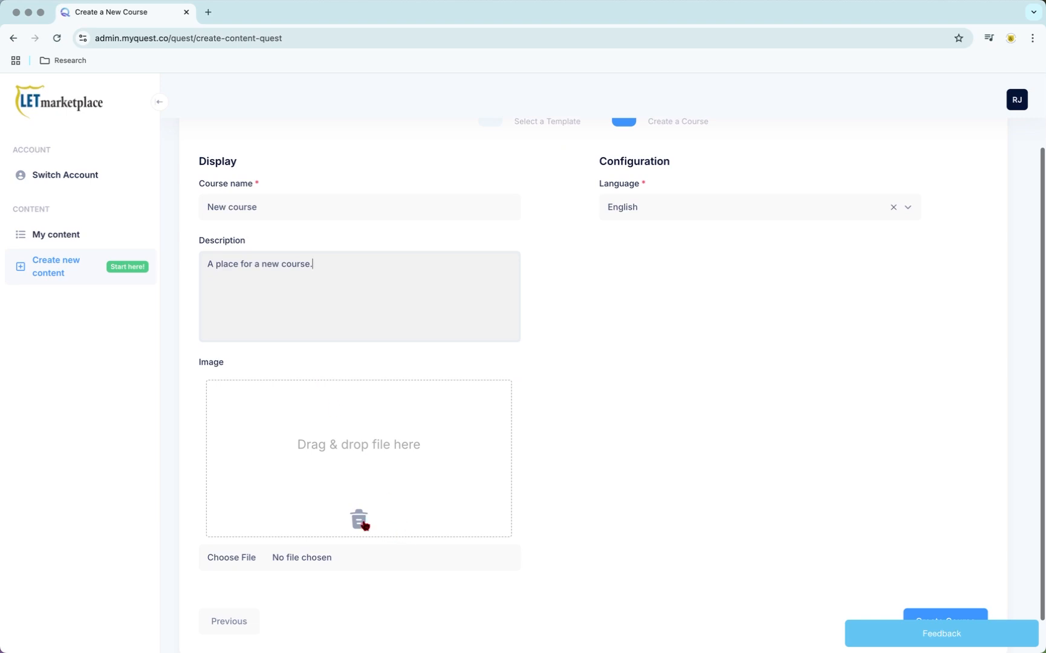
scroll(362, 521, "down", 1)
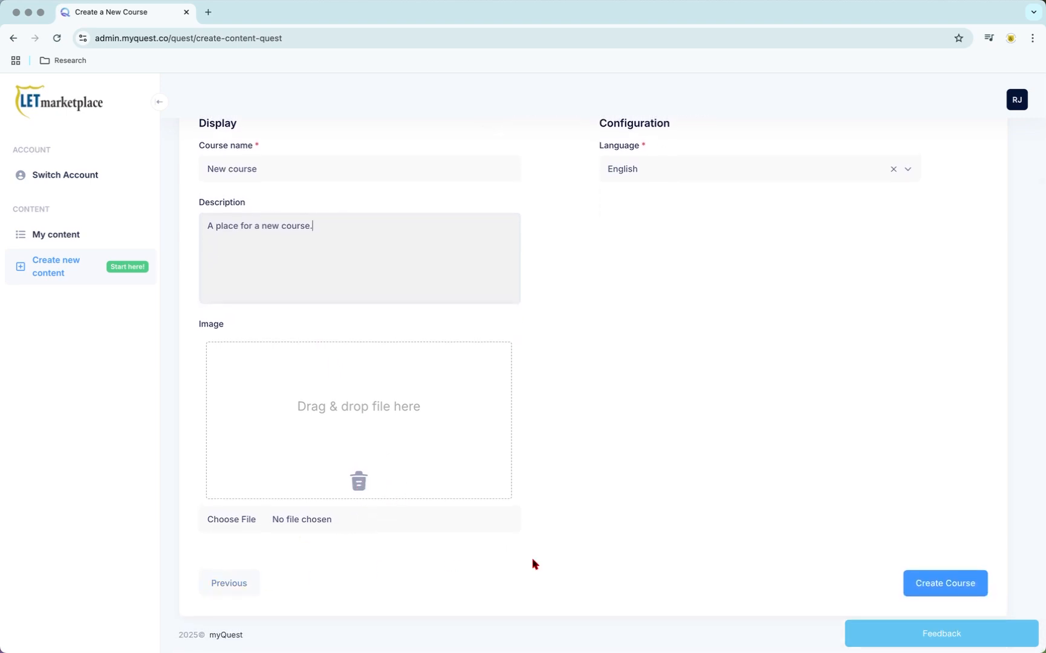
left_click(941, 585)
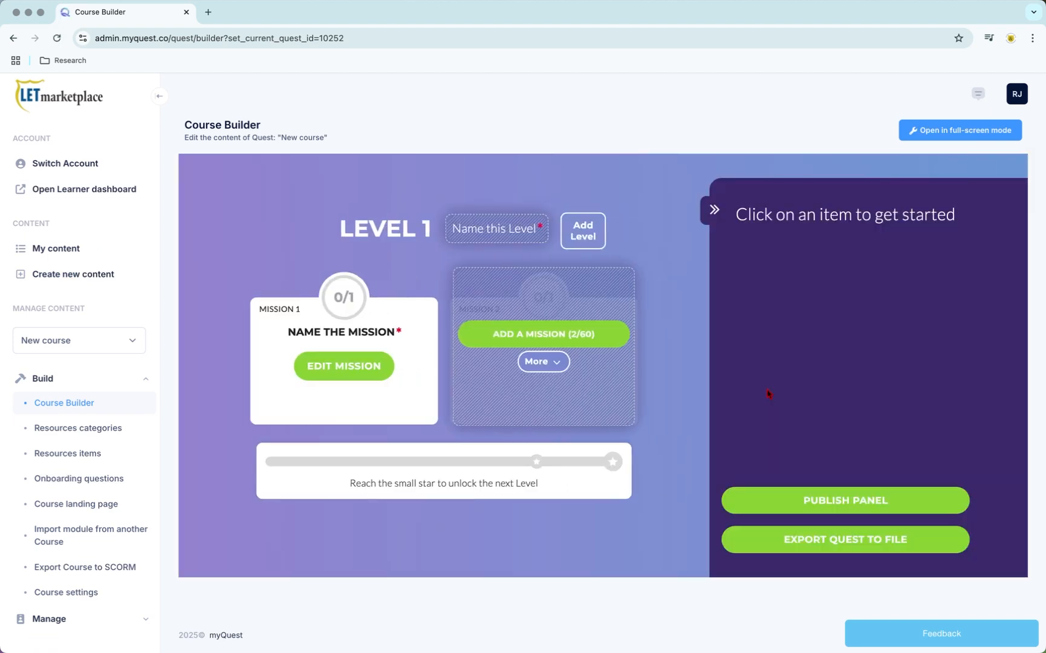
Step: Name Level 1 "This is the first lesson"
left_click(485, 236)
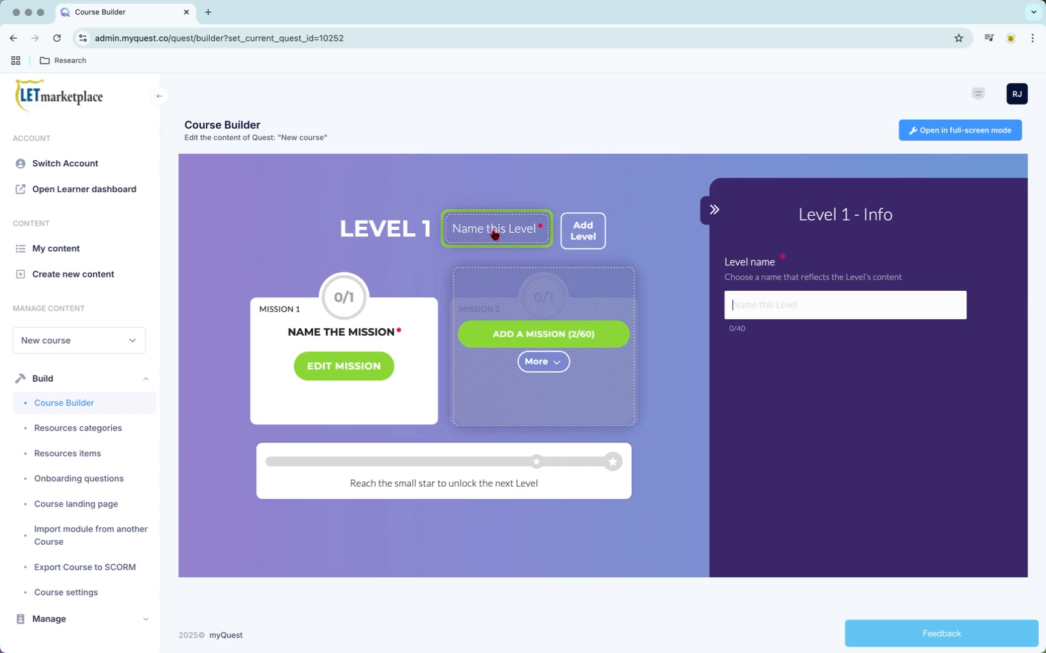
type("This is ")
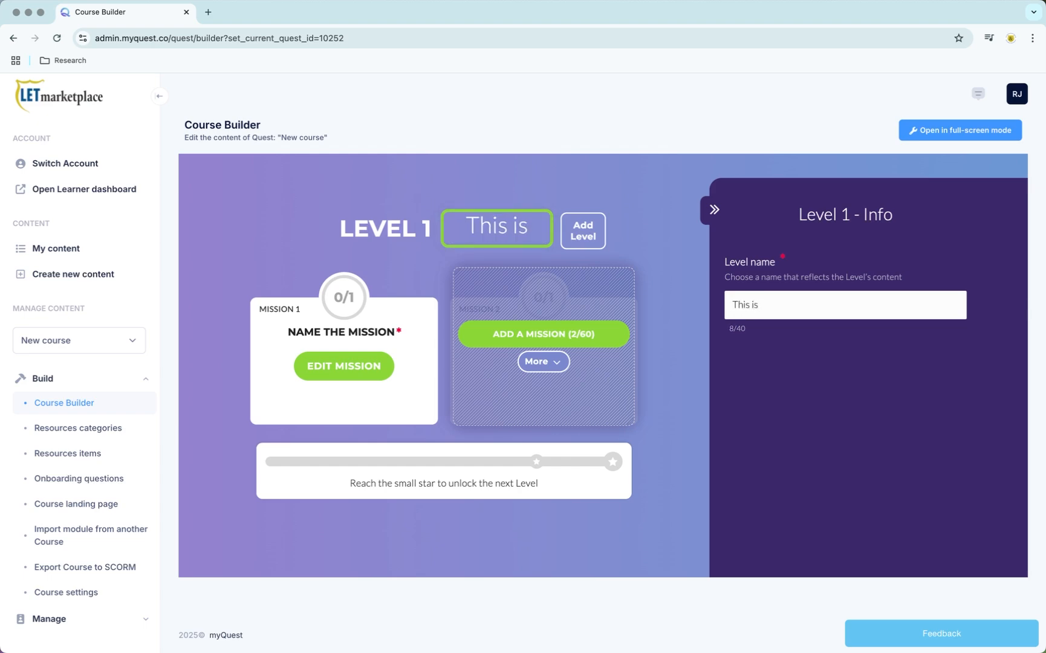
type("the first ")
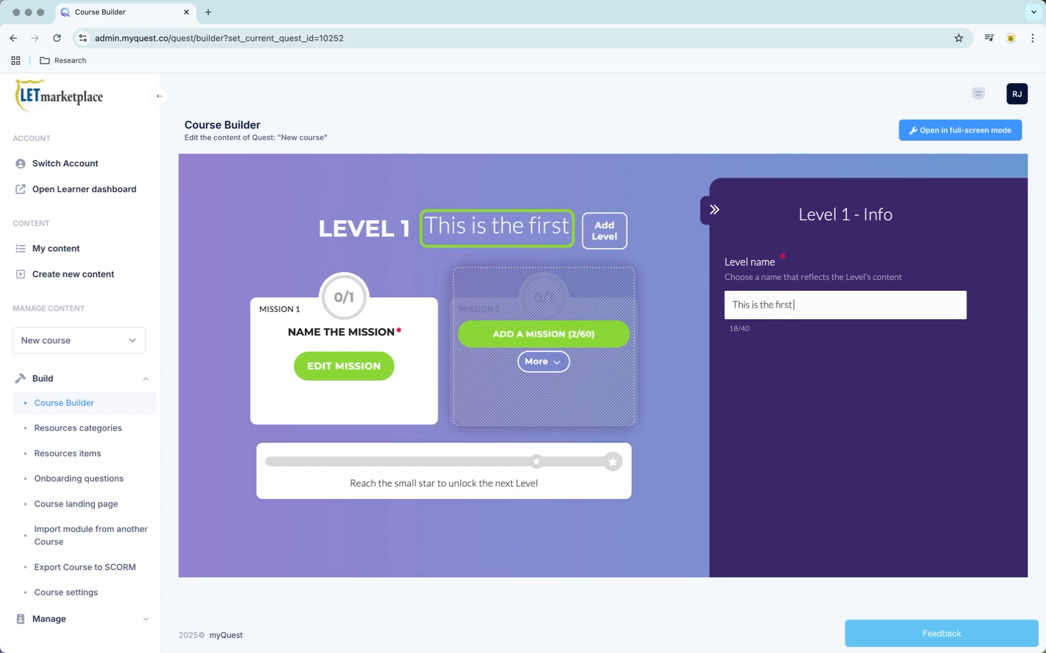
type("lesson")
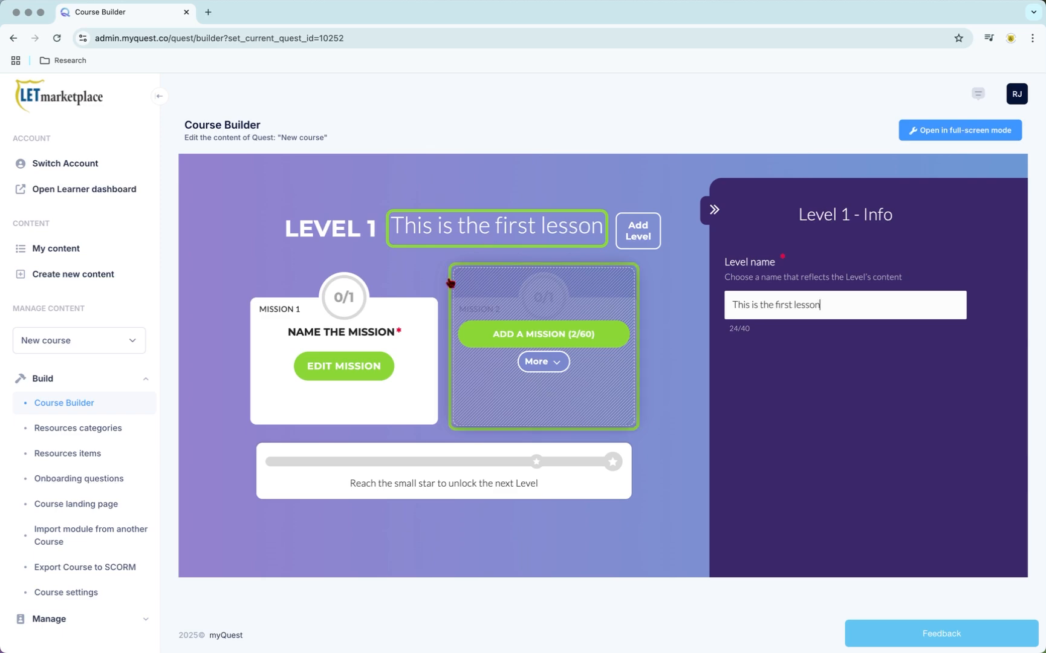
Step: Name Mission 1 "This is the first module."
left_click(346, 336)
left_click(802, 305)
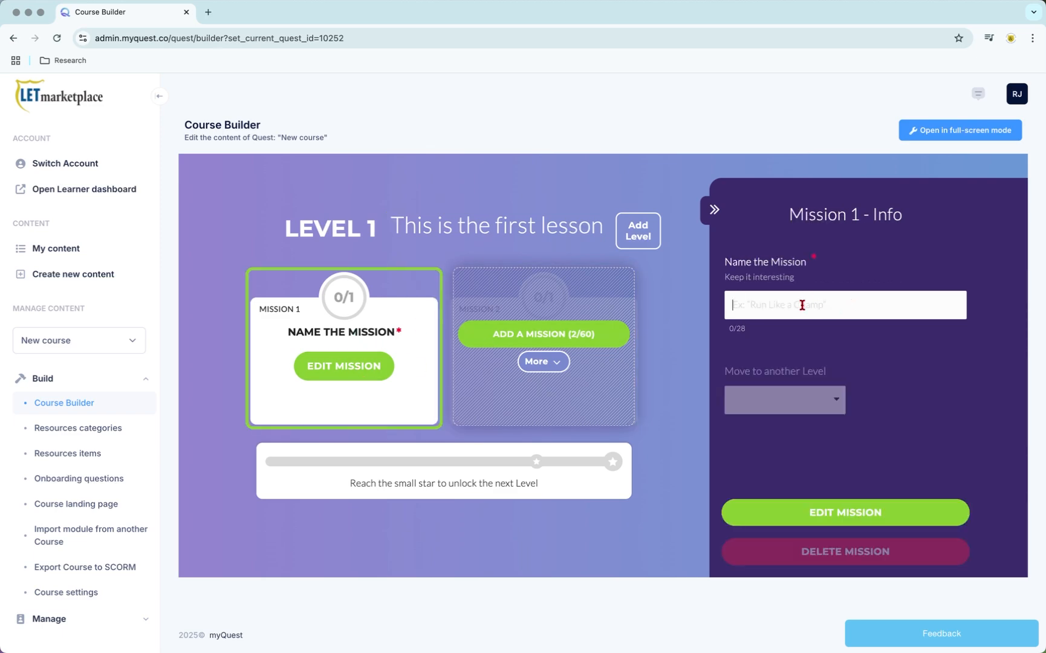
type("This is a")
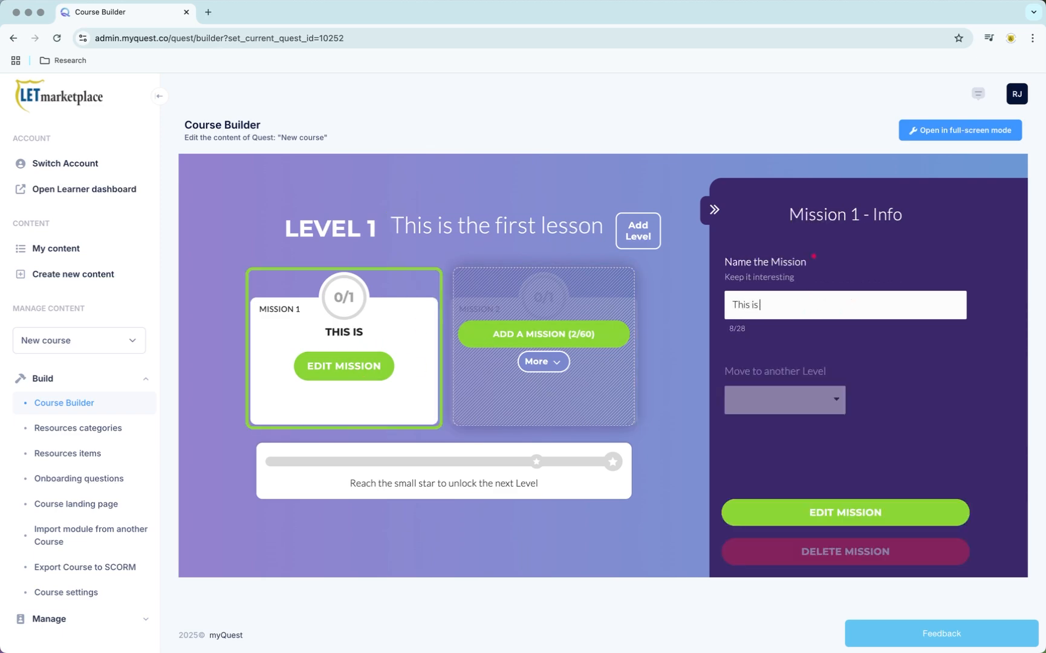
key("BackSpace")
key("BackSpace")
type("the")
key("BackSpace")
key("BackSpace")
key("BackSpace")
type("thge")
key("BackSpace")
key("BackSpace")
type("e ")
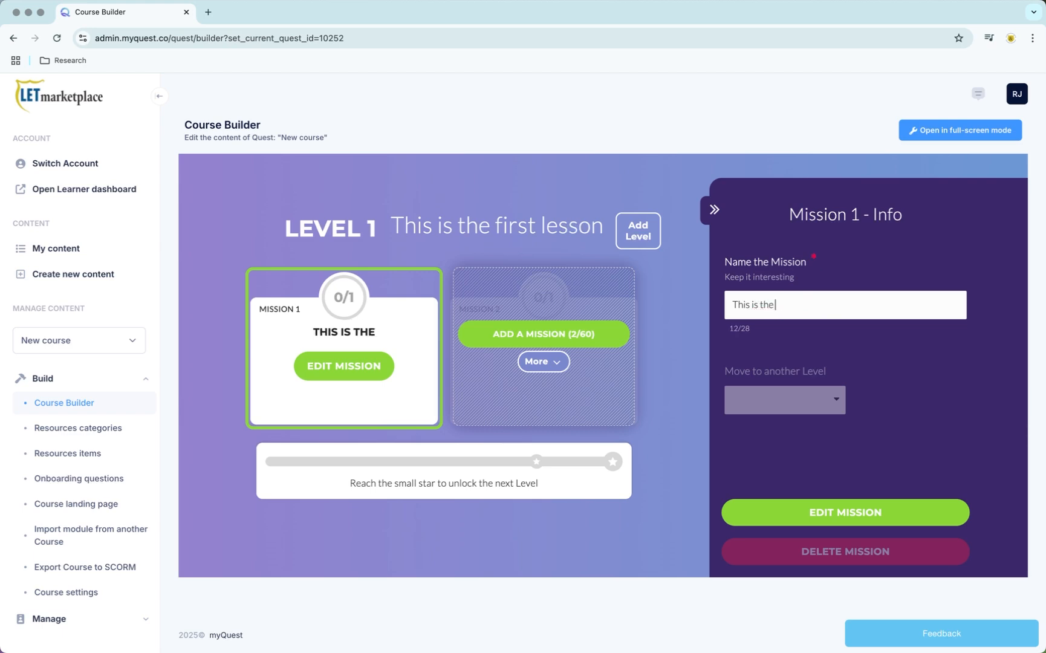
type("first mo")
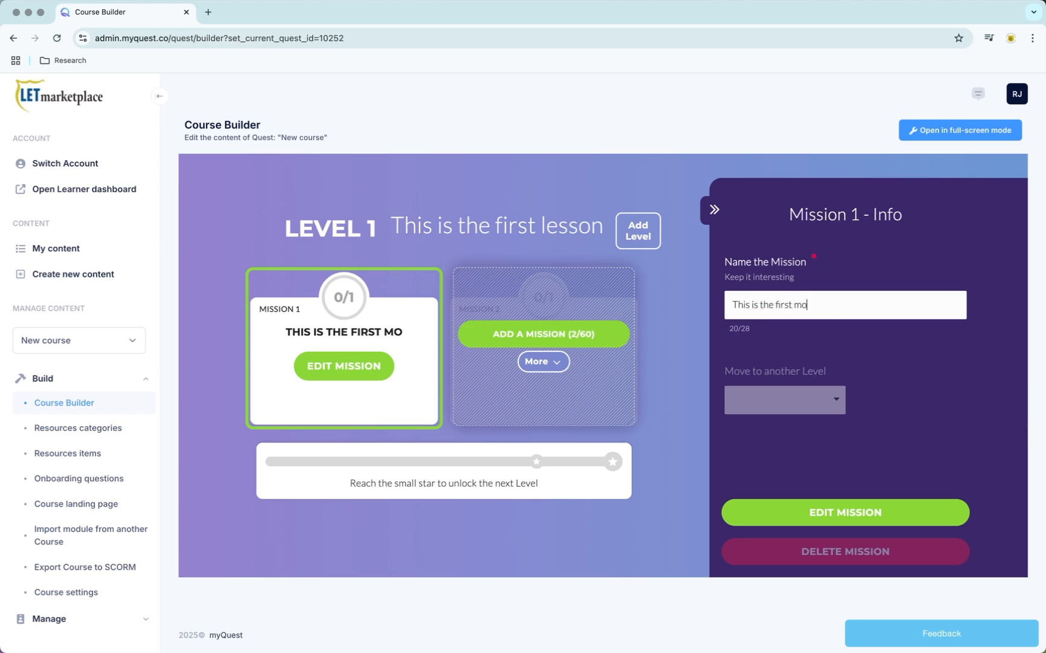
type("dule.")
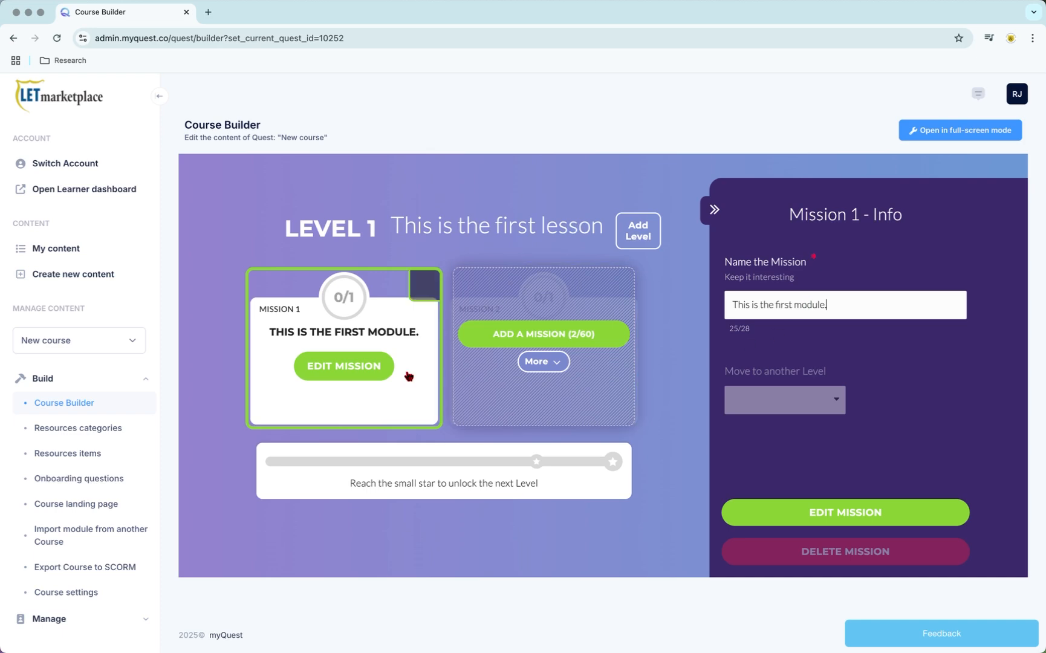
Step: Open Mission 1 for editing and add a video to it using the copied YouTube link of the ASSET Course advertisement
left_click(362, 366)
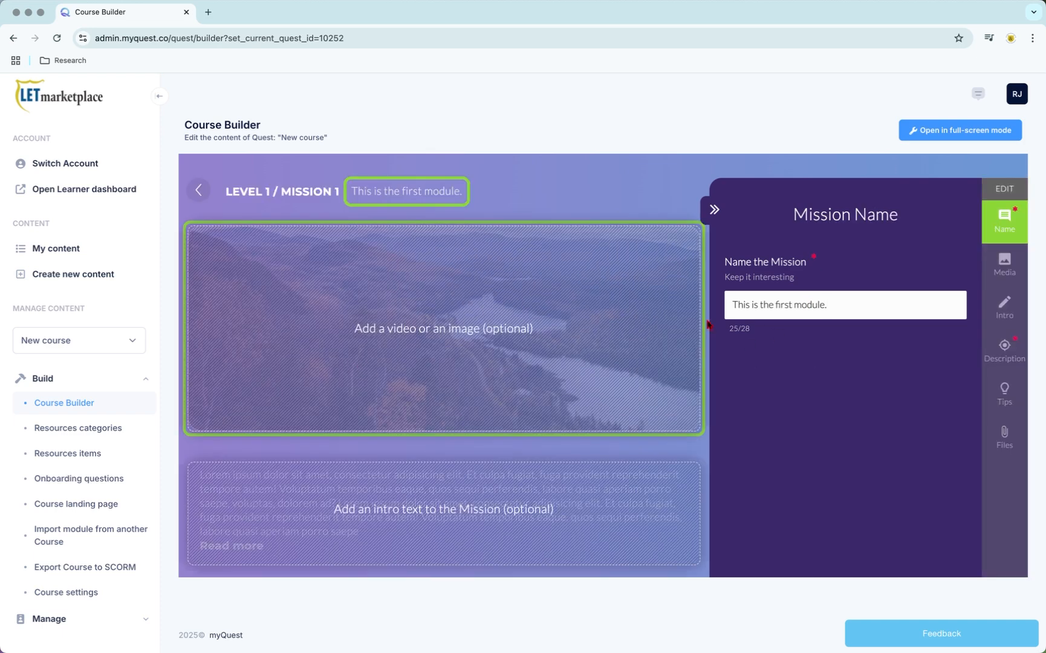
left_click(588, 340)
left_click(787, 295)
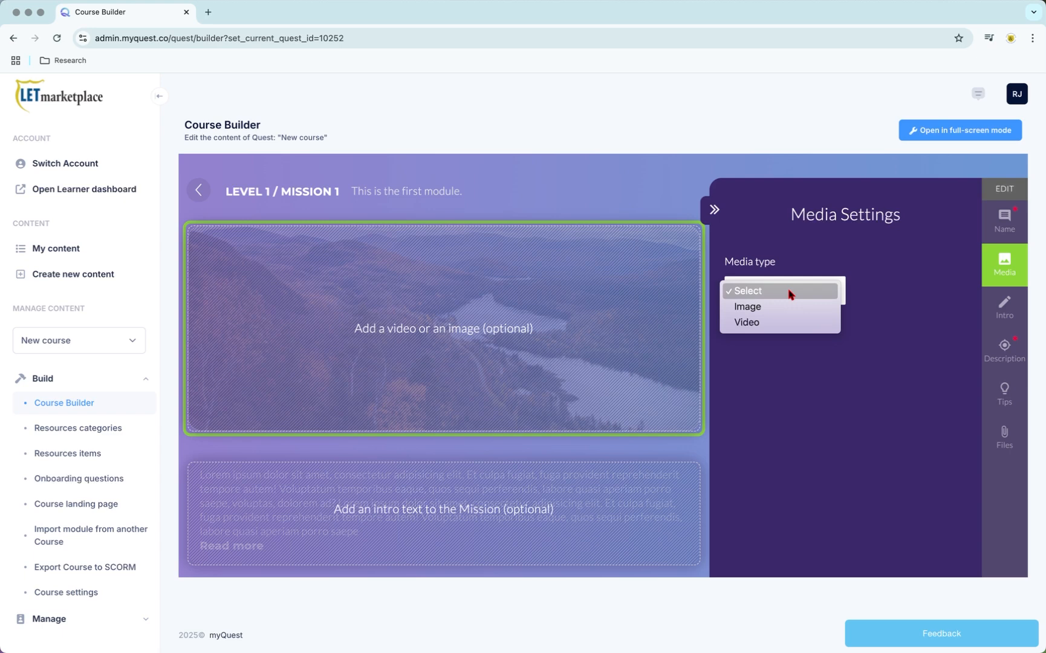
left_click(762, 328)
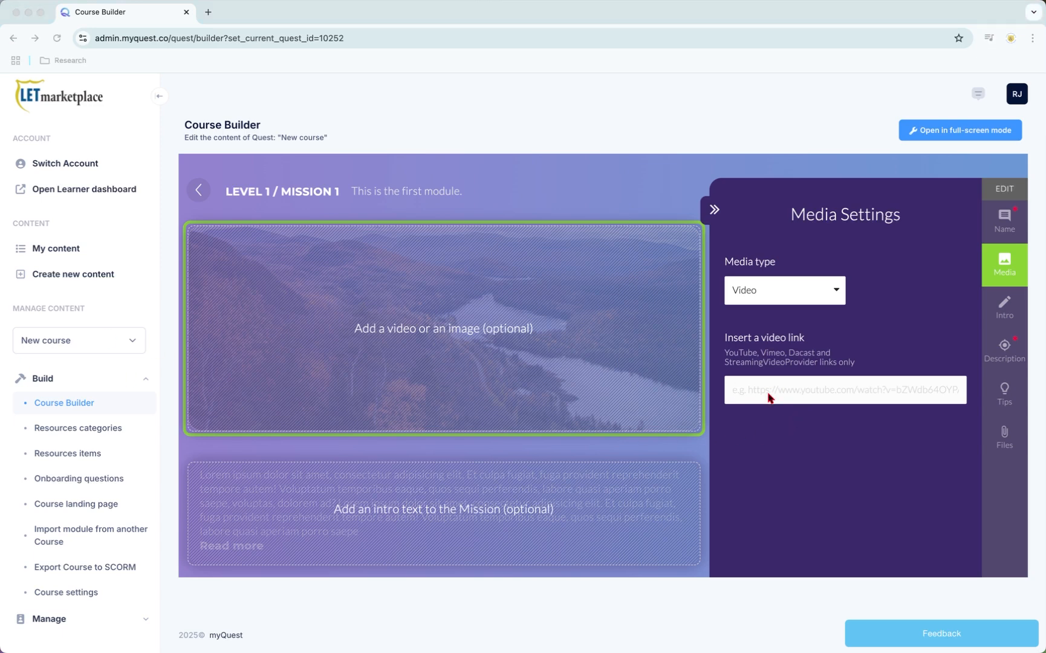
left_click(749, 391)
key("super+v")
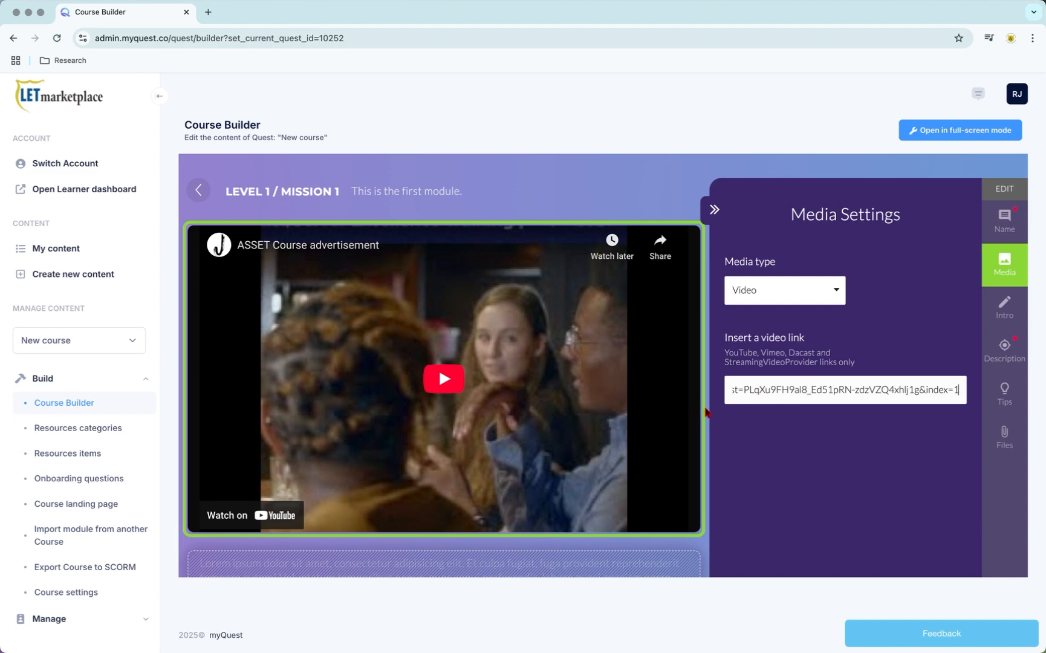
Step: Add the mission intro text "Adding video and other elements is easy!"
scroll(705, 415, "down", 5)
left_click(600, 413)
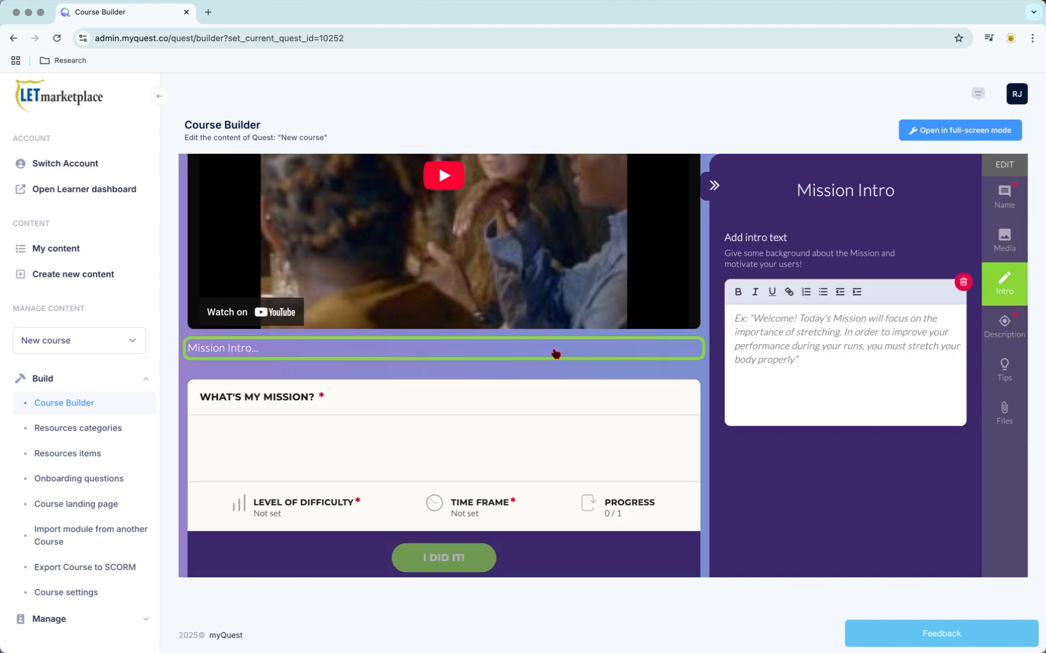
type("A")
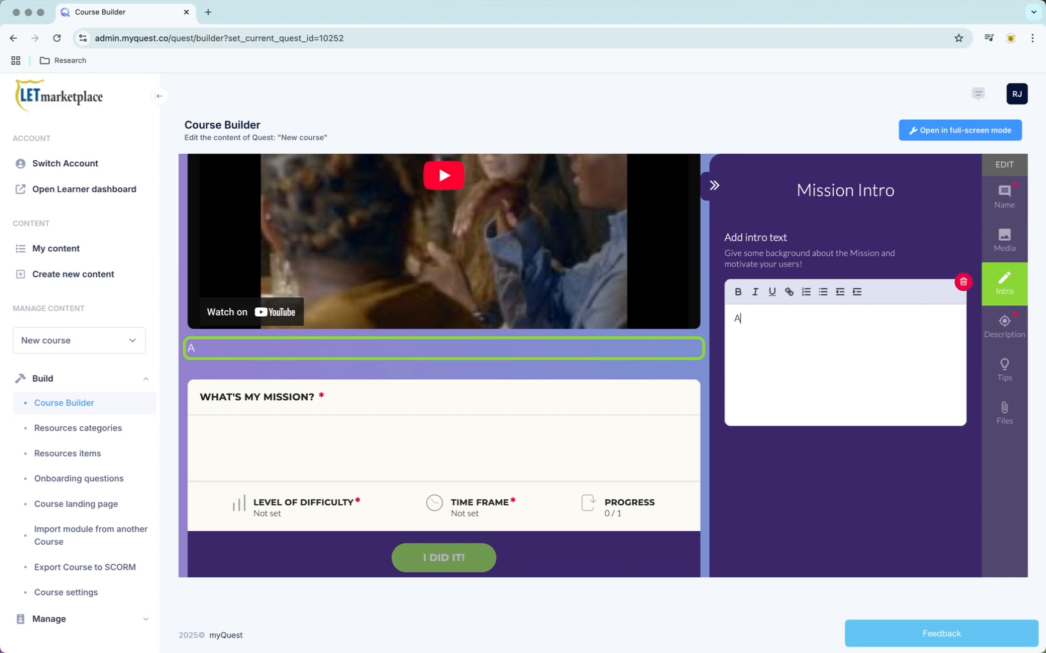
type("dding video a")
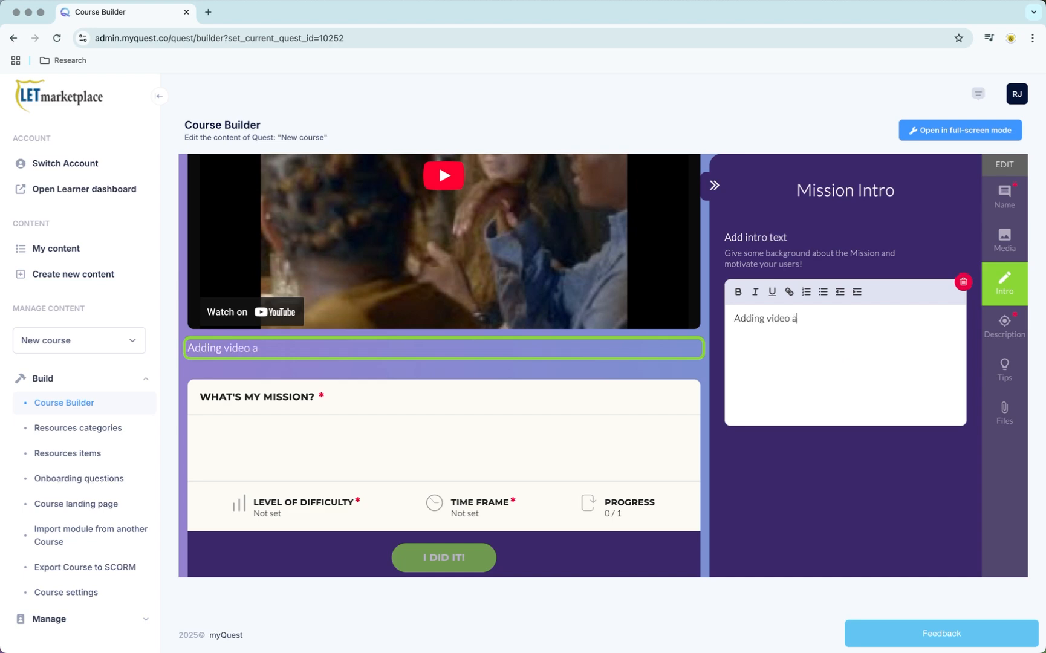
type("nd other elements")
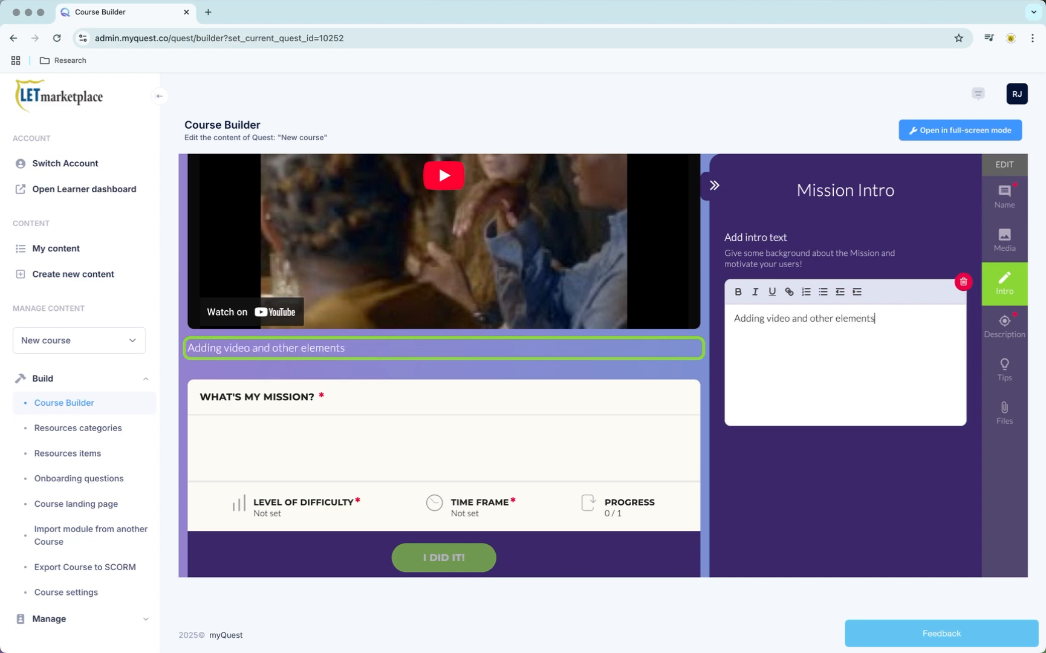
type(" are easy")
double_click(884, 318)
type("is")
Step: Enter the mission description "You can add a lot of different elements."
left_click(608, 437)
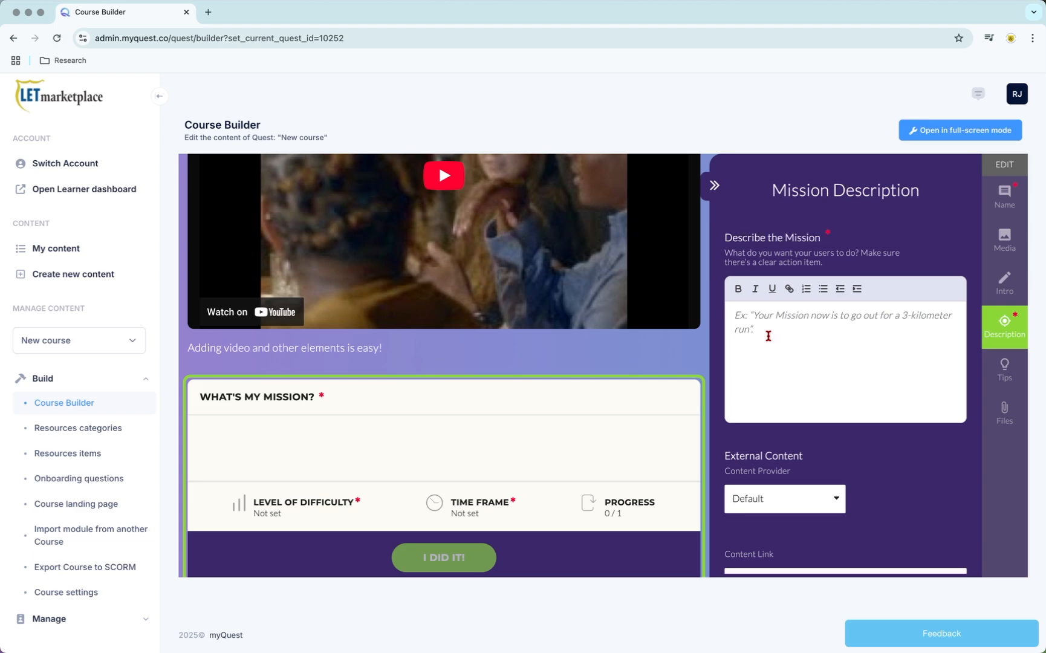
type("You can add a l")
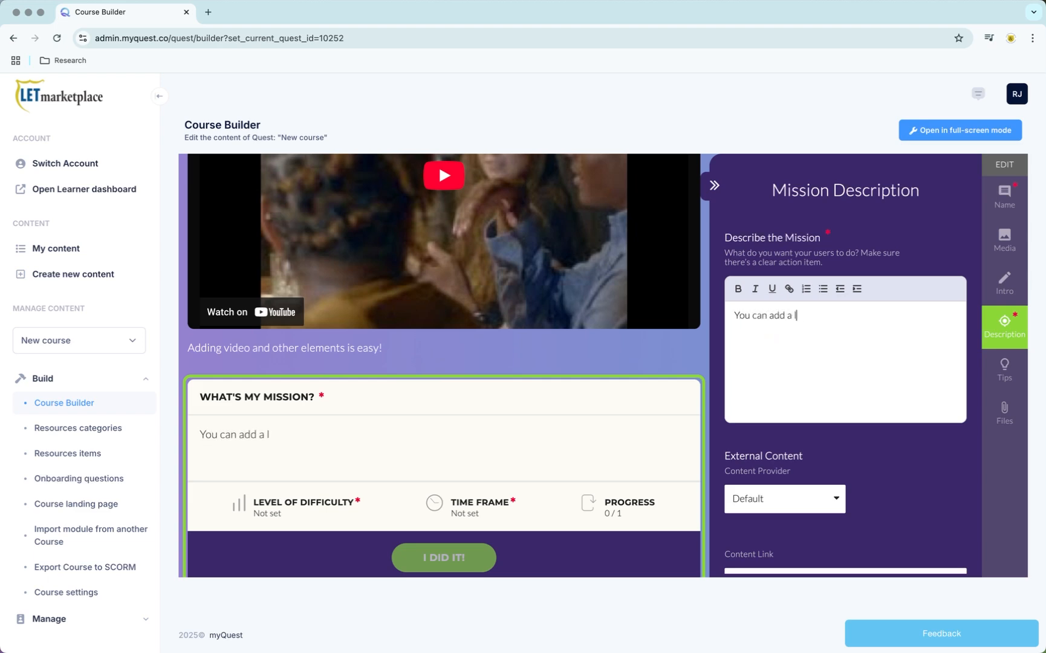
type("ot of different")
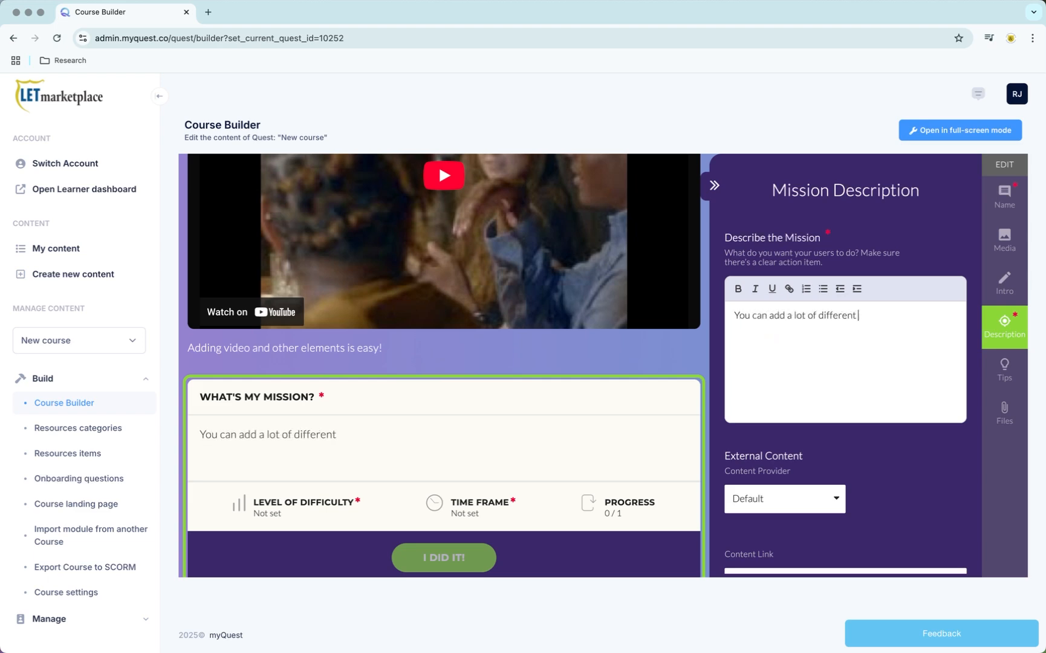
type(" elements.")
Step: Set the external content provider to Google Slides and paste the presentation's docs.google.com link as the content link
scroll(792, 373, "down", 3)
left_click(776, 389)
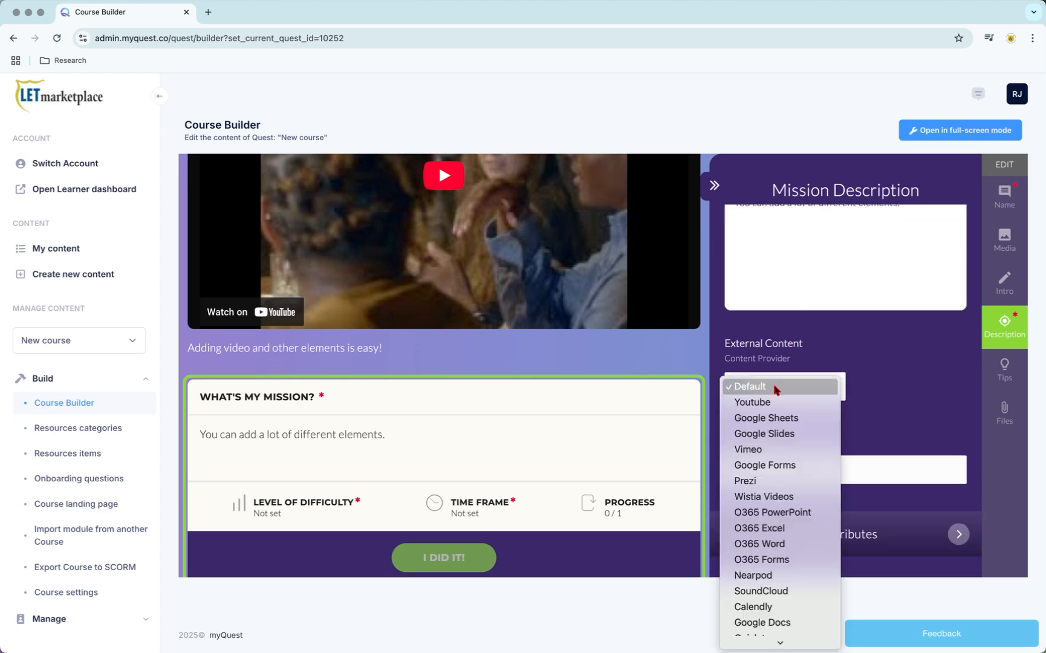
left_click(775, 433)
scroll(697, 370, "down", 1)
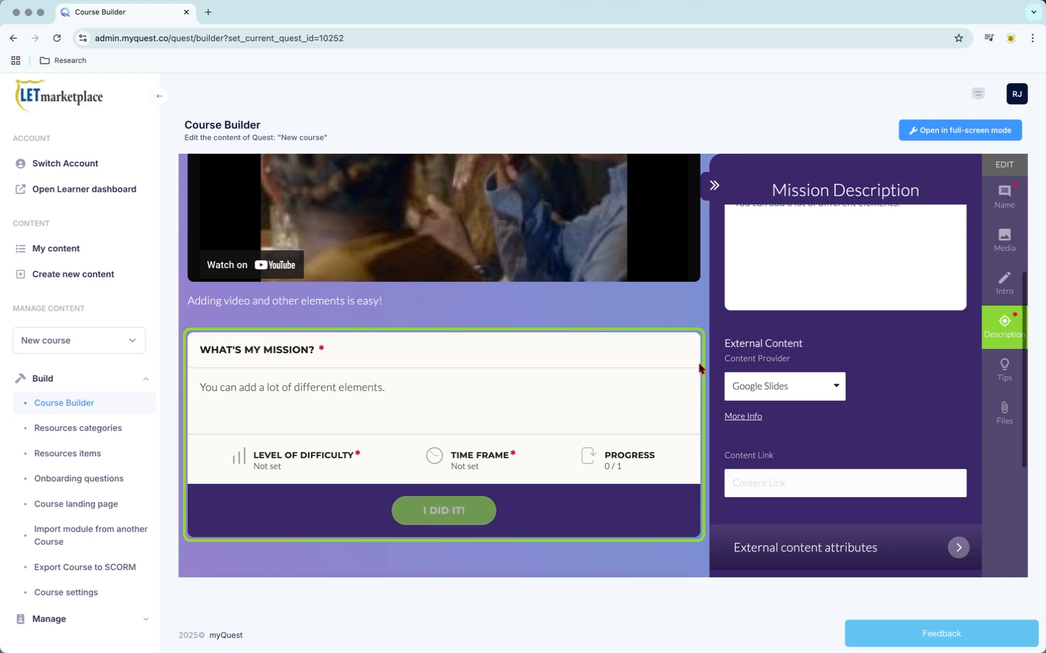
scroll(700, 368, "down", 2)
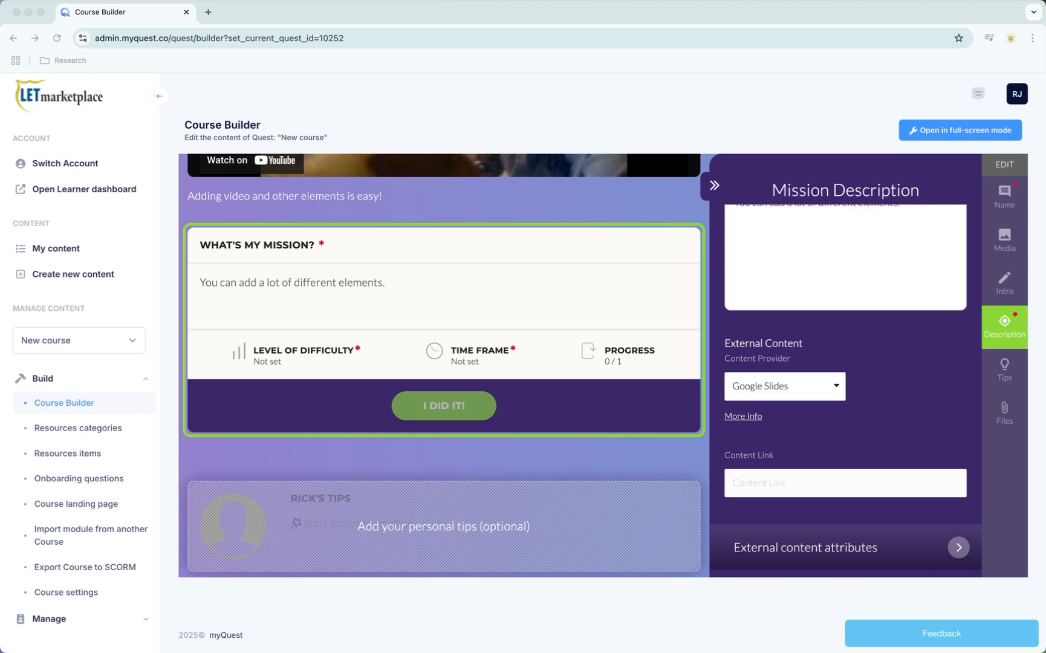
left_click(753, 482)
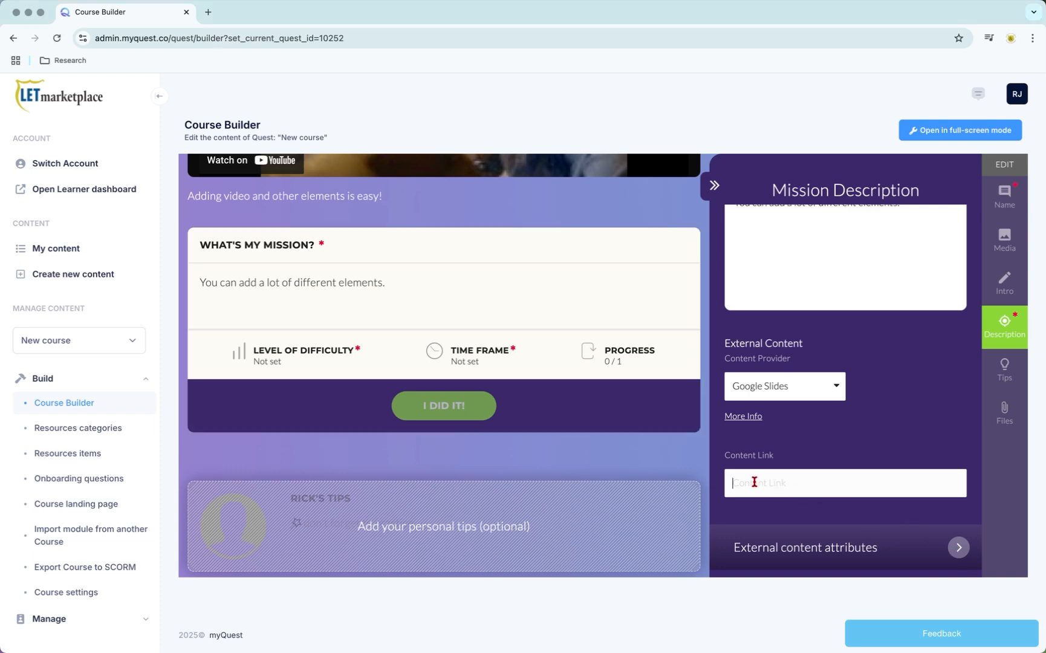
key("super+v")
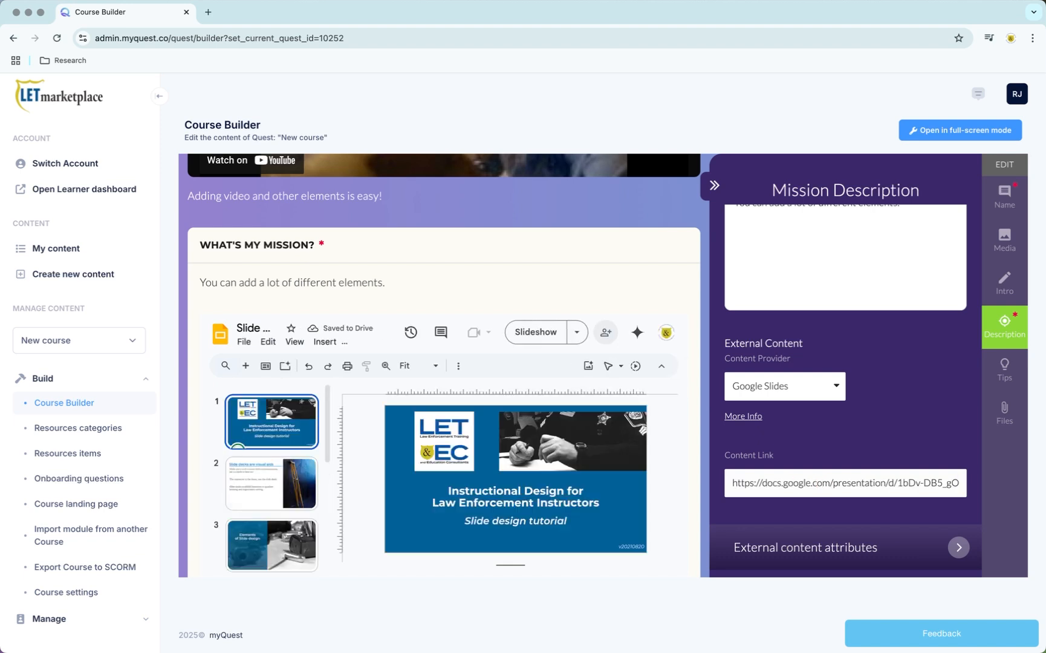
Step: Replace the part of the Google Slides content link from "edit" to its end with "preview"
left_click(923, 484)
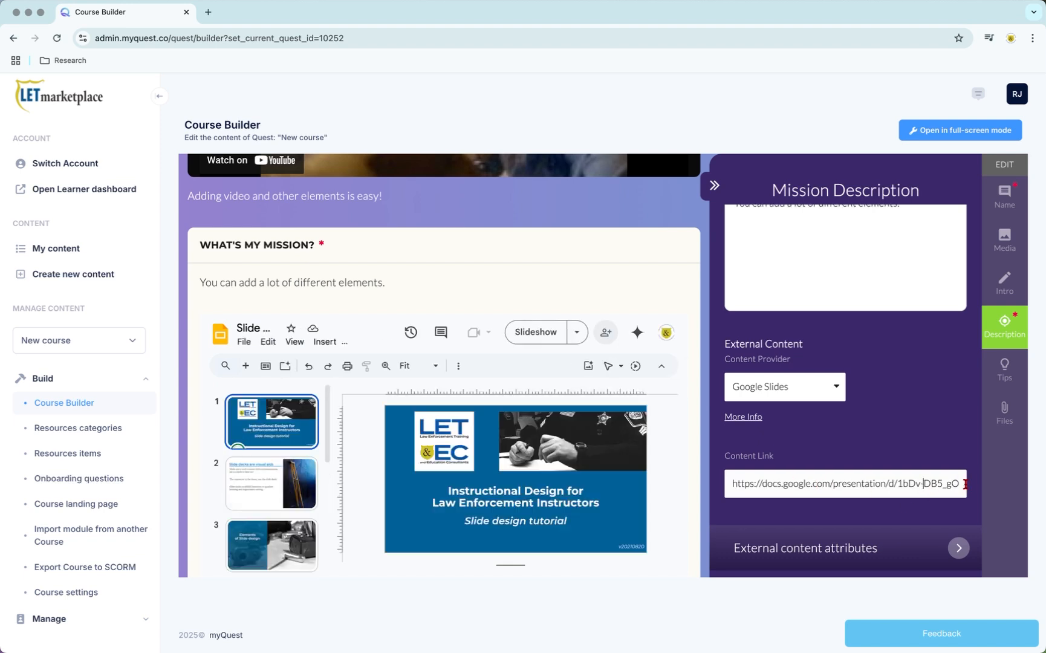
key("super+Right")
key("shift+Left")
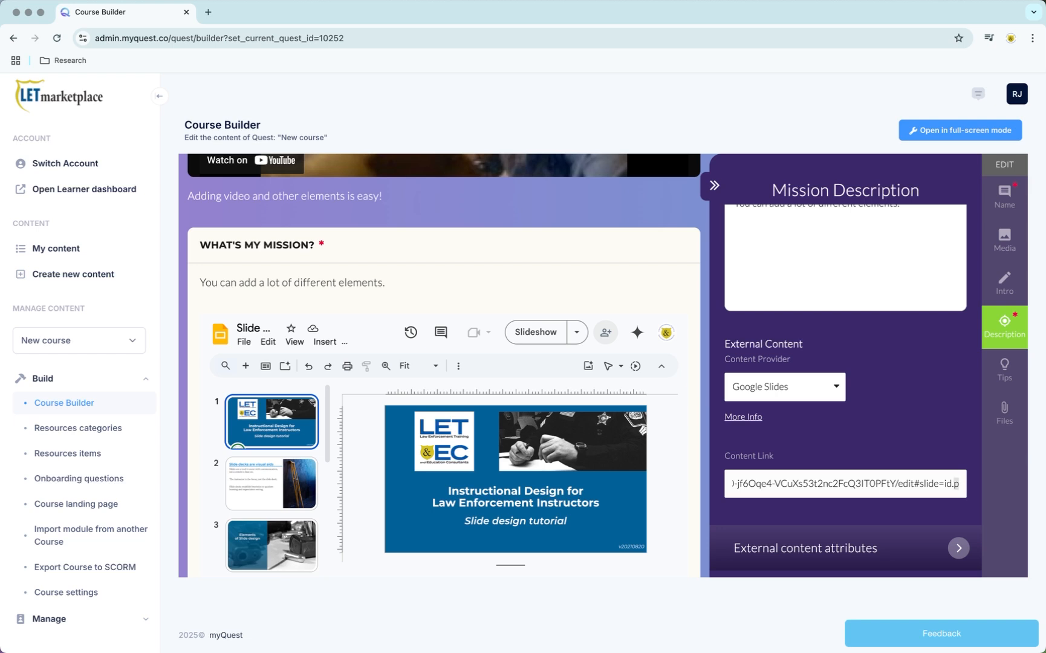
key("alt+shift+Left")
key("alt+shift+Left")
type("preview")
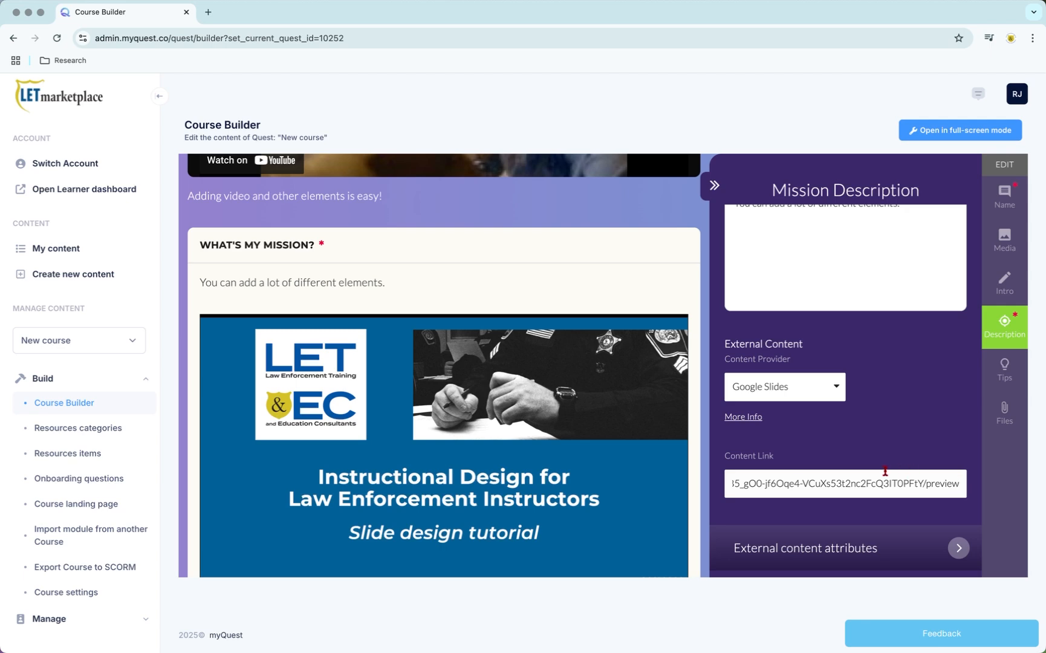
scroll(701, 456, "down", 5)
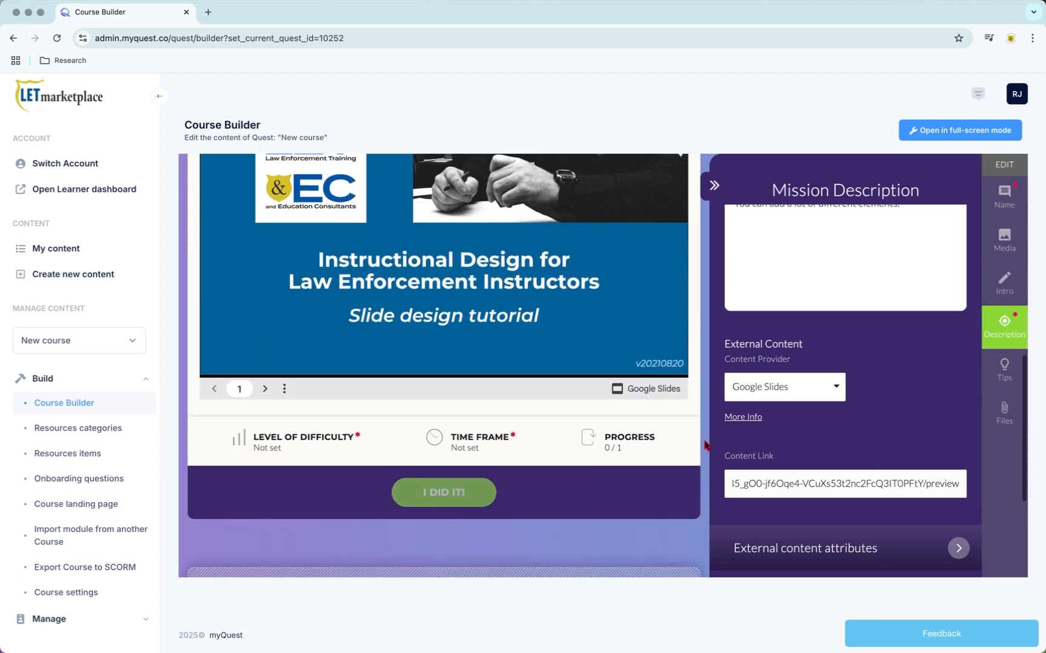
Step: Add the personal tip "Add tips for your participants!" to the mission
scroll(706, 445, "down", 3)
left_click(522, 455)
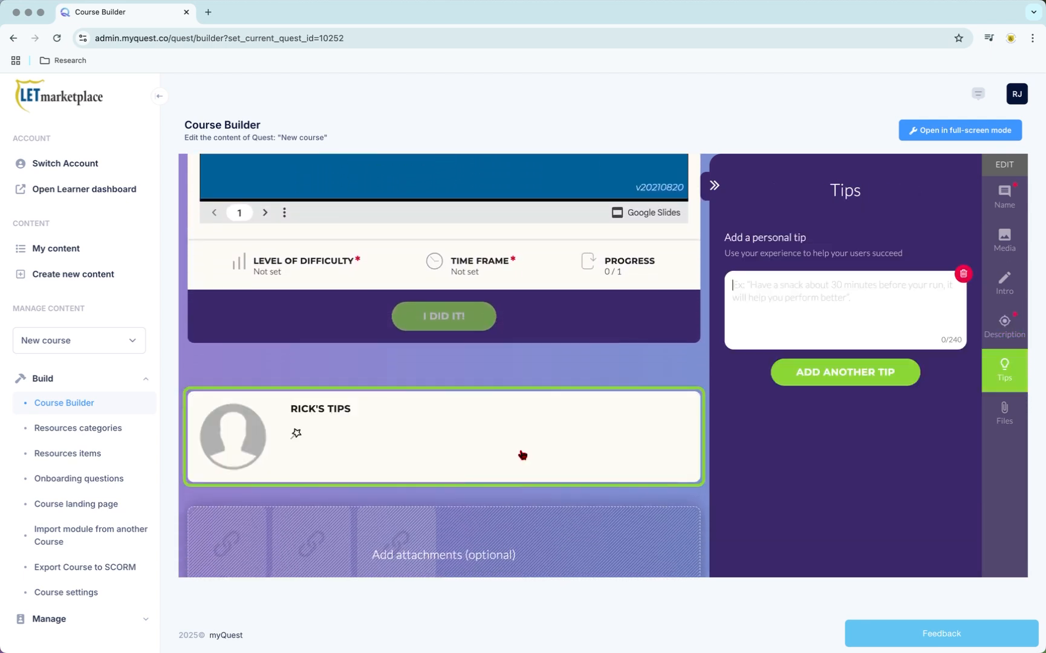
left_click(852, 292)
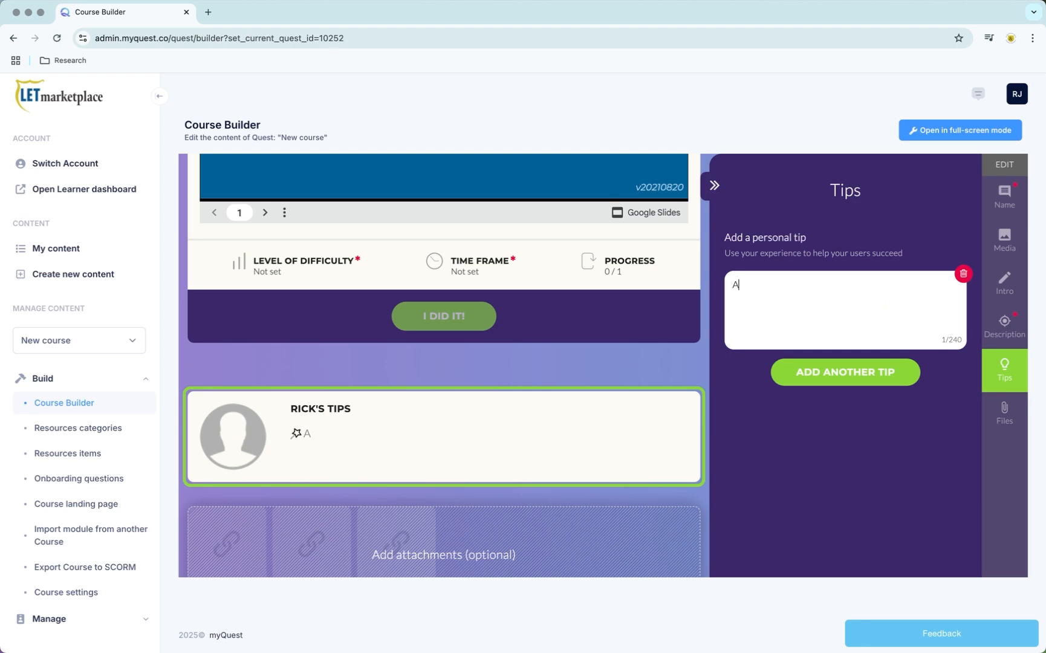
type("Add tips for your participants!")
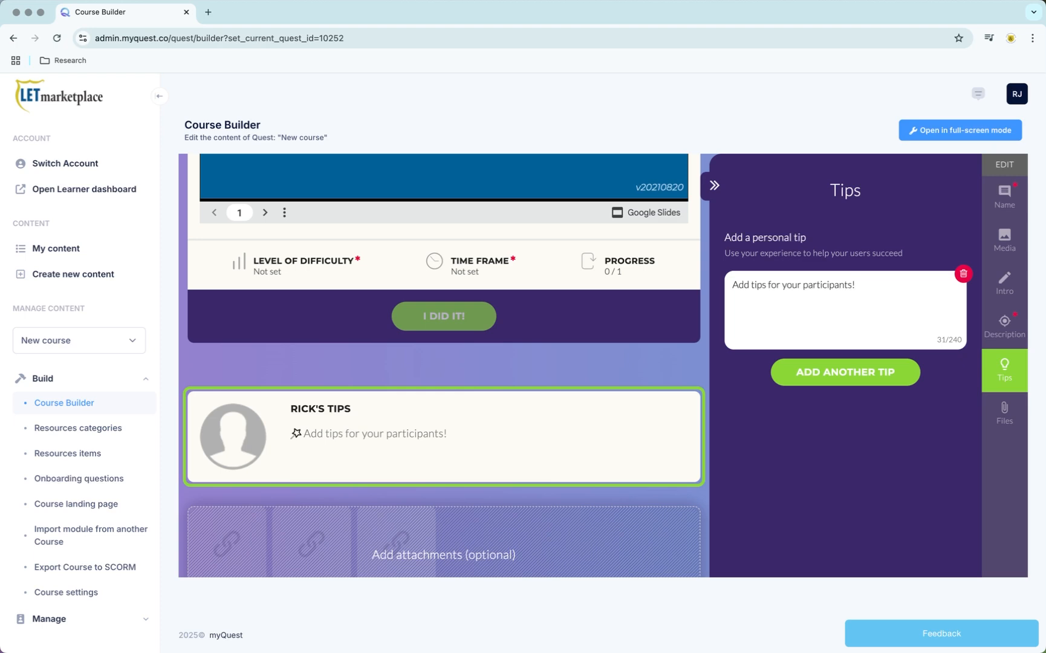
Step: Add a second personal tip reading "So they can remember or perform better"
left_click(831, 372)
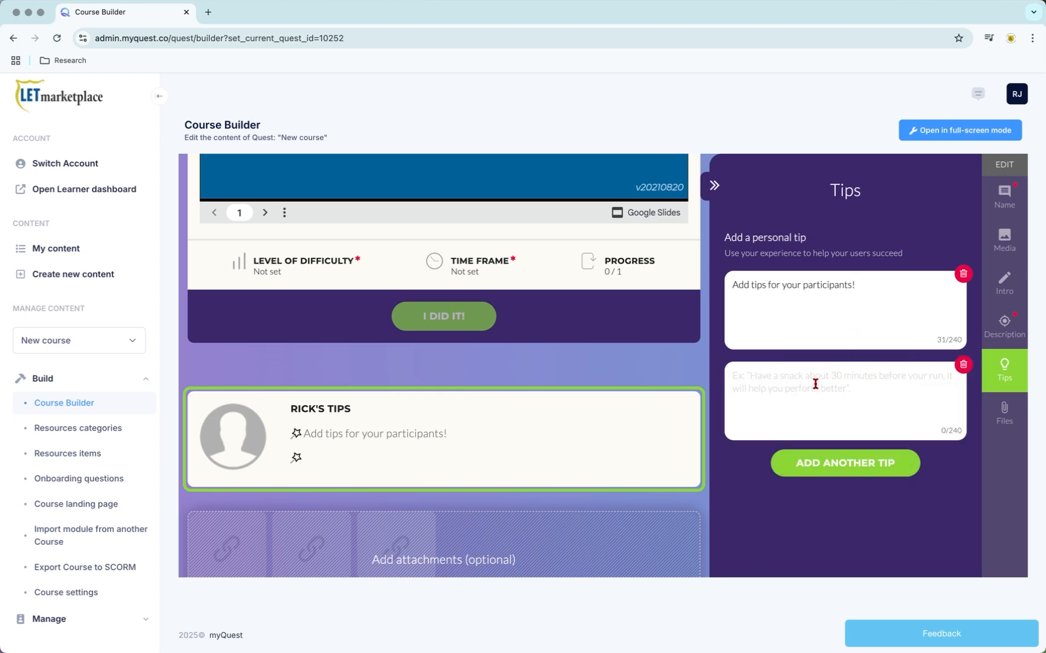
type("So they can ")
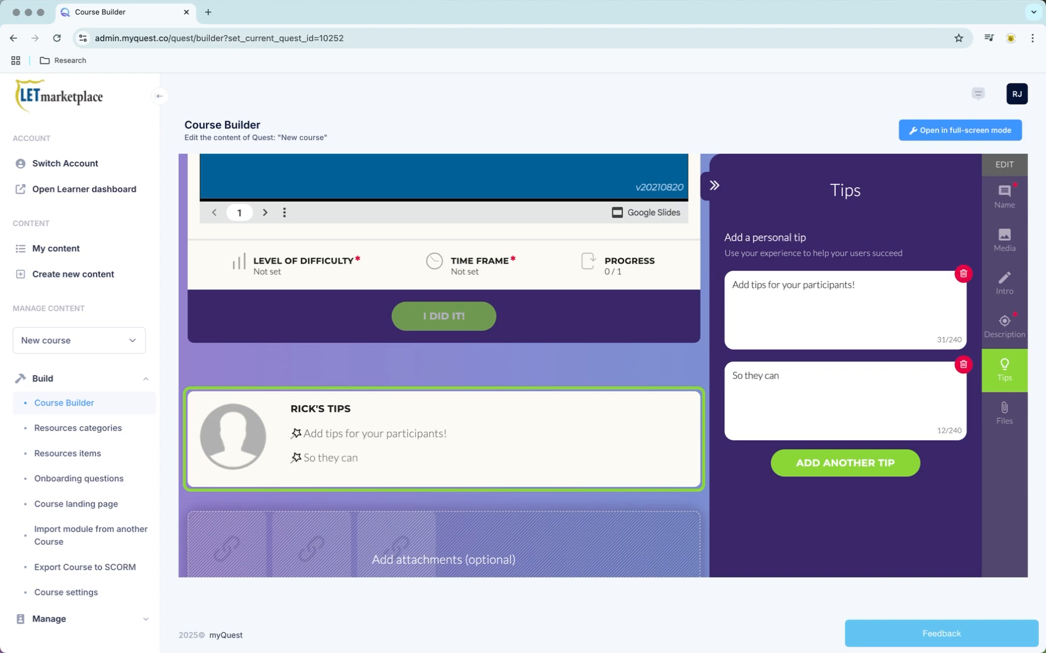
type("remember or perofrm")
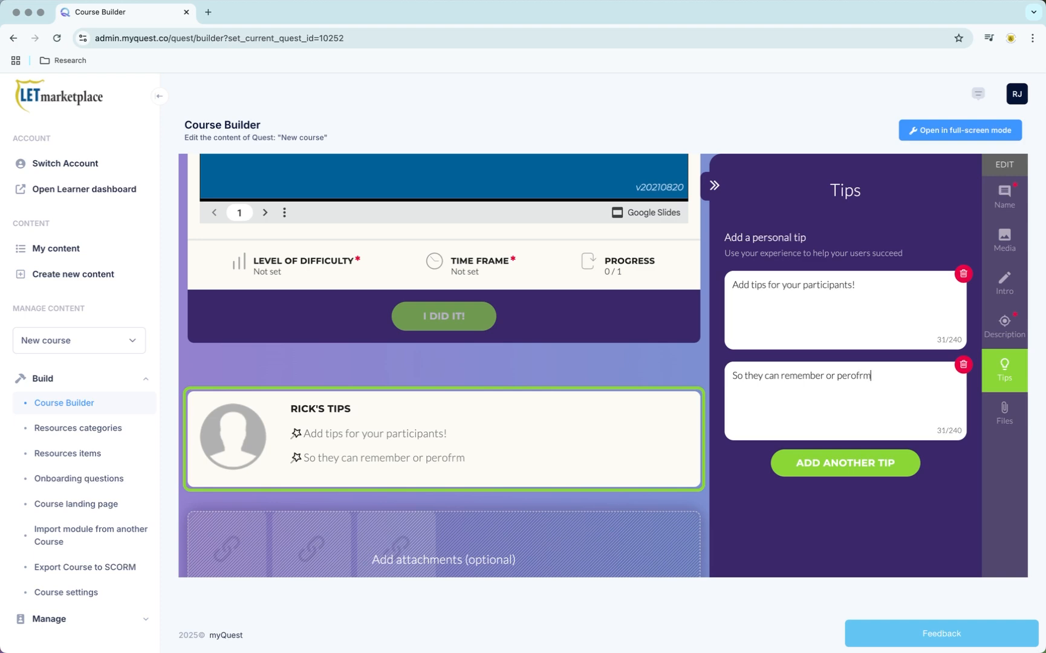
key("BackSpace")
key("BackSpace")
key("BackSpace")
key("BackSpace")
type("form better")
Step: Attach the file "0.01. ADDIE chart.pdf" to the mission and name the attachment "ADDIE Chart"
scroll(700, 459, "down", 1)
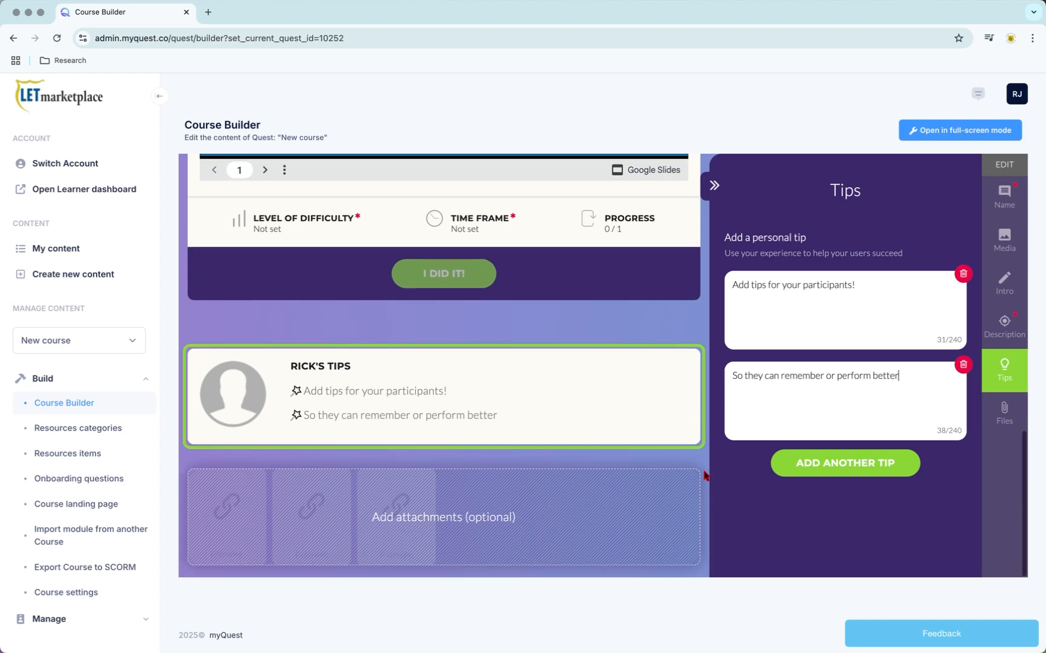
left_click(532, 512)
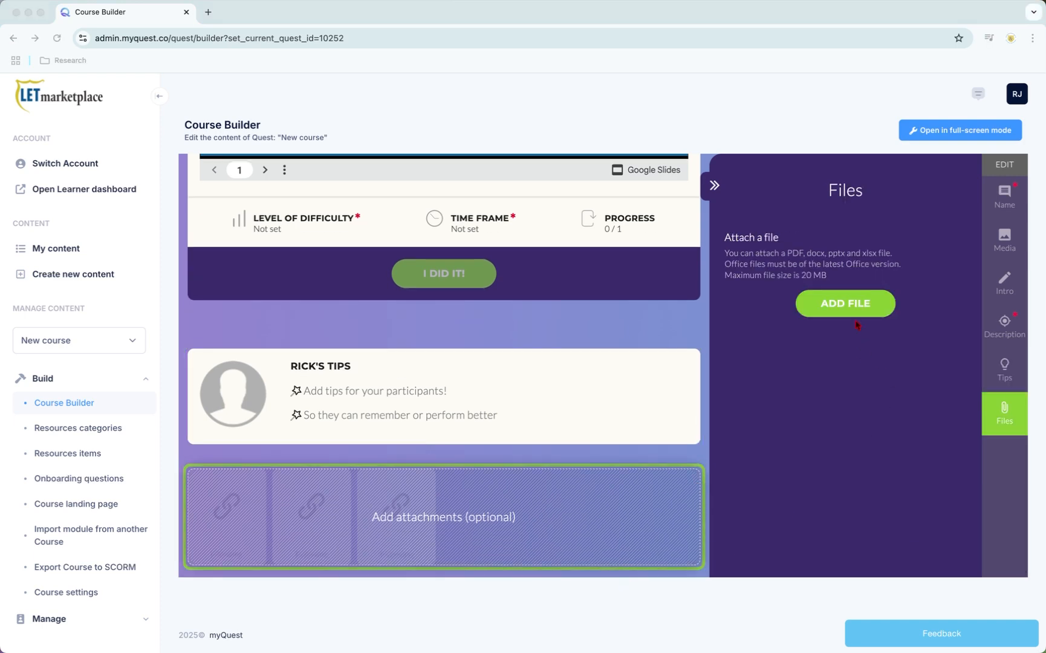
left_click(843, 307)
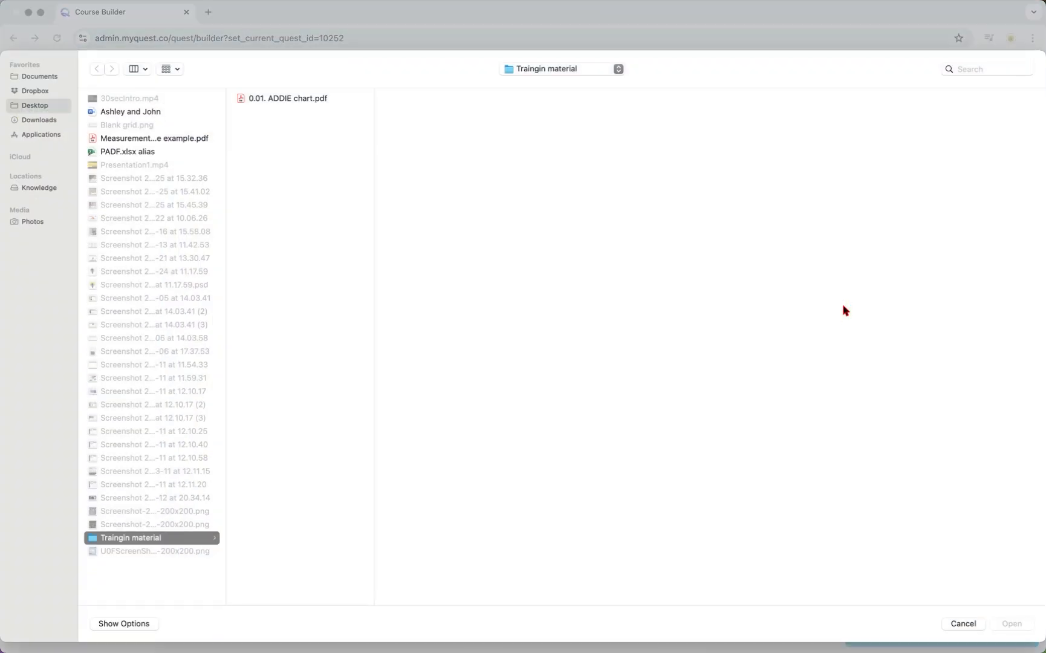
double_click(288, 99)
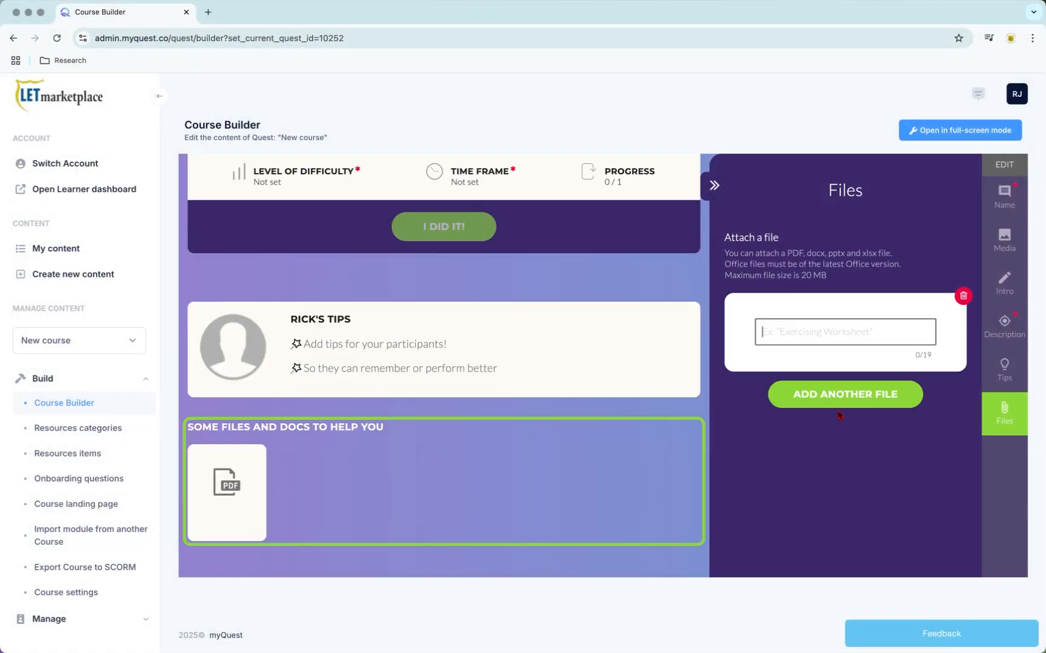
type("ADDIE Chart")
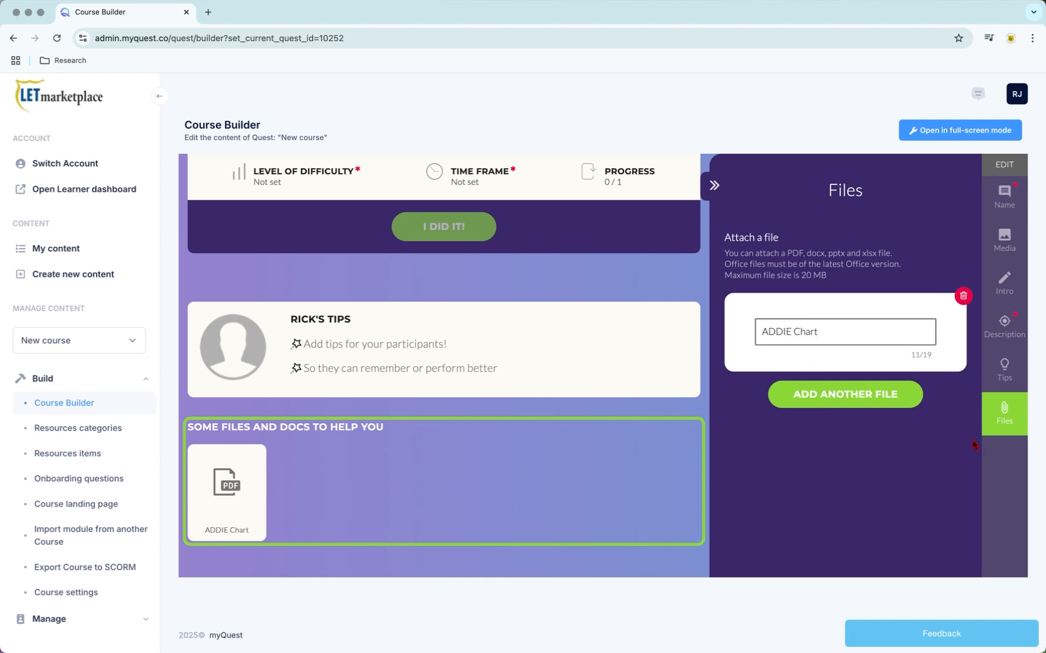
Step: Leave the first mission for the level overview and reopen "New course" in the Course Builder from the content list
scroll(853, 423, "up", 3)
scroll(829, 418, "up", 5)
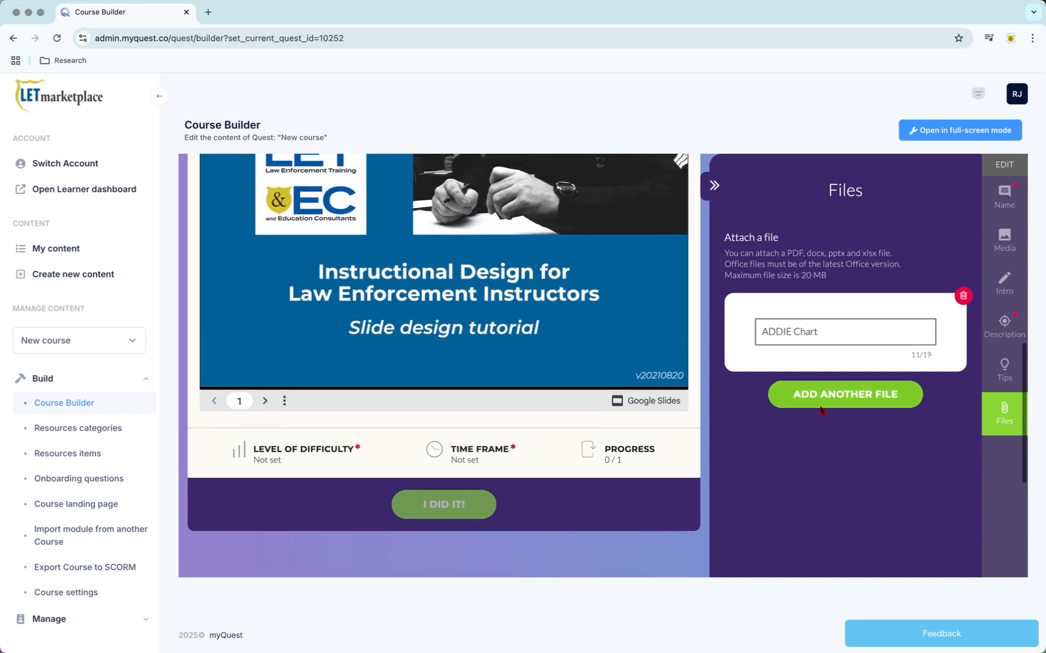
scroll(820, 409, "up", 7)
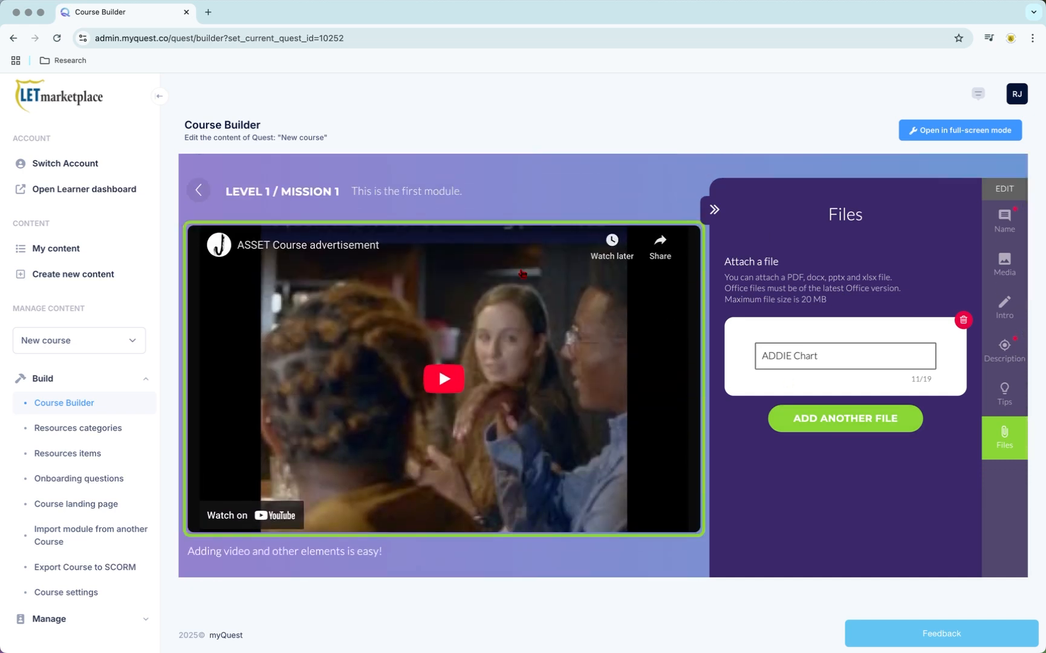
left_click(197, 192)
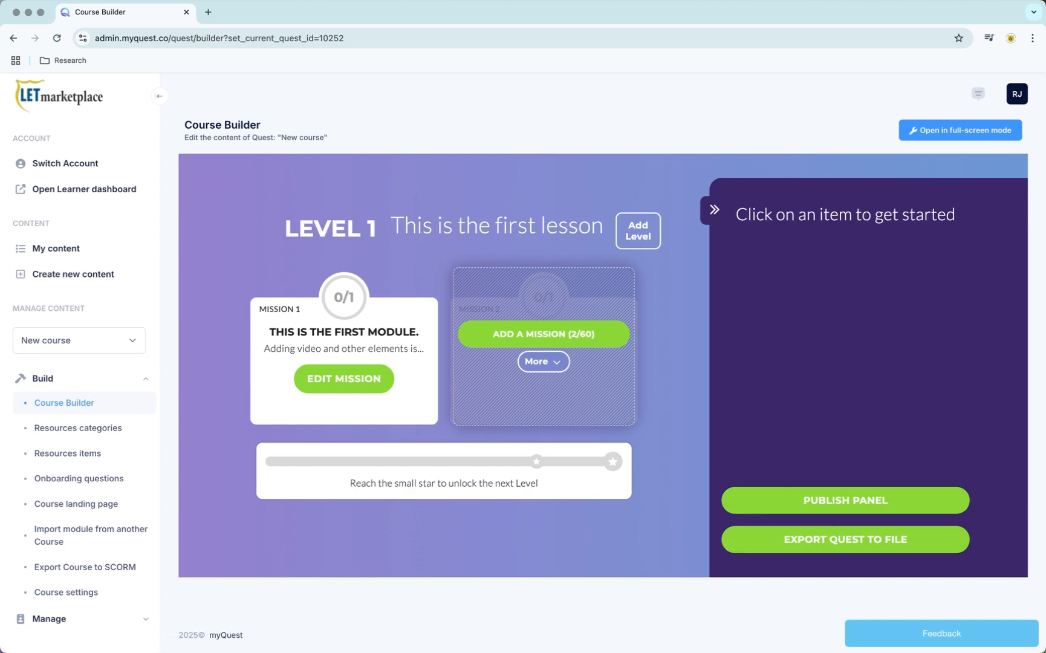
left_click(55, 254)
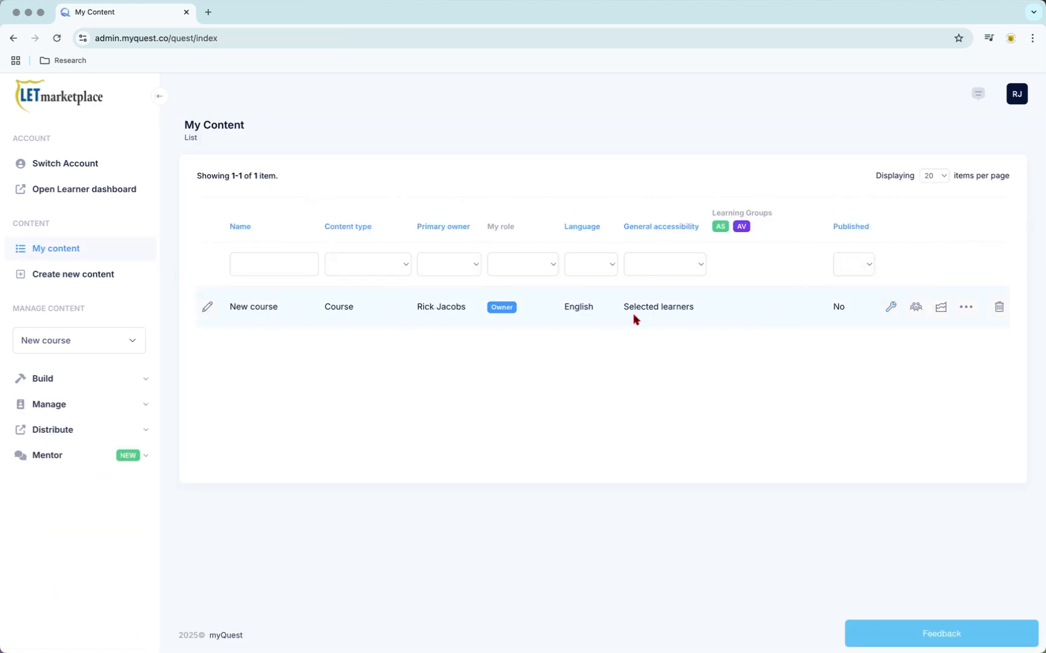
left_click(892, 308)
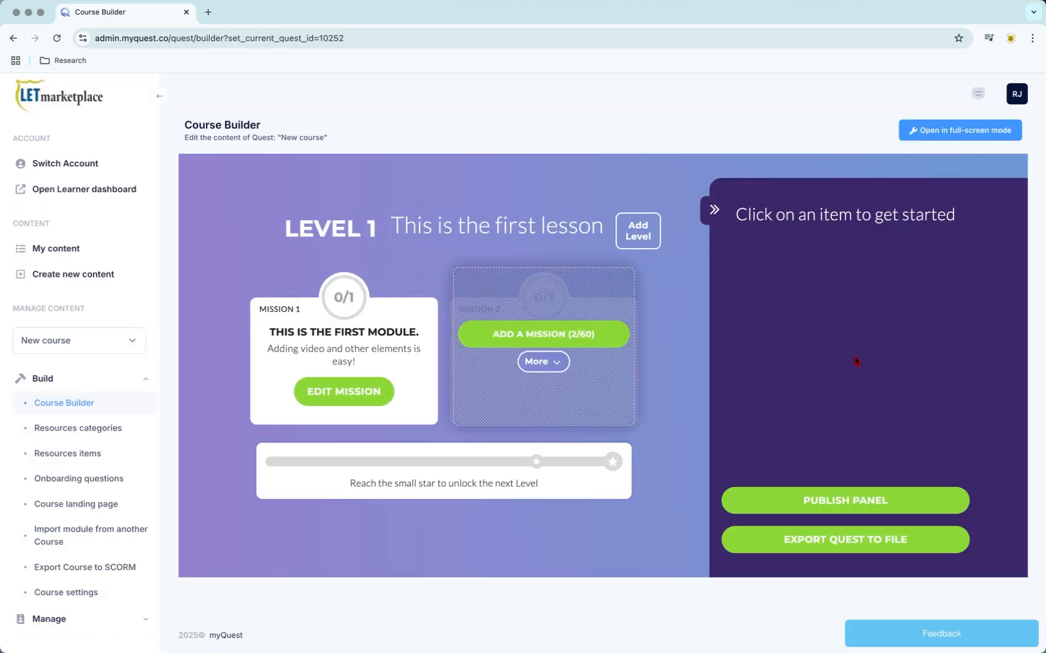
Step: Add a second mission to Level 1 and create Level 2 with an additional mission
left_click(526, 335)
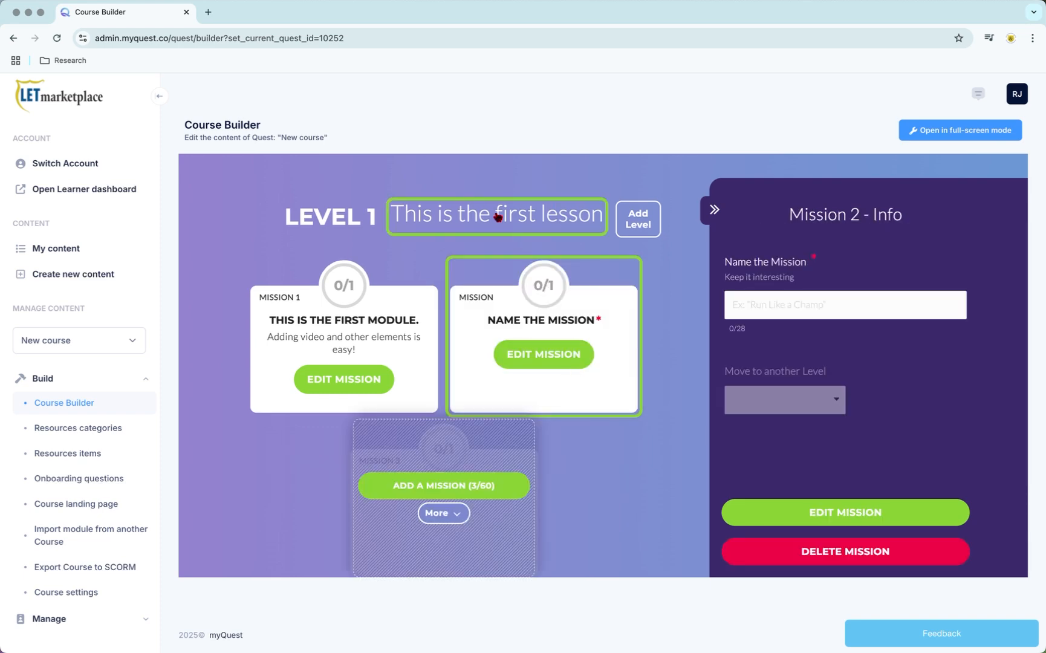
left_click(638, 224)
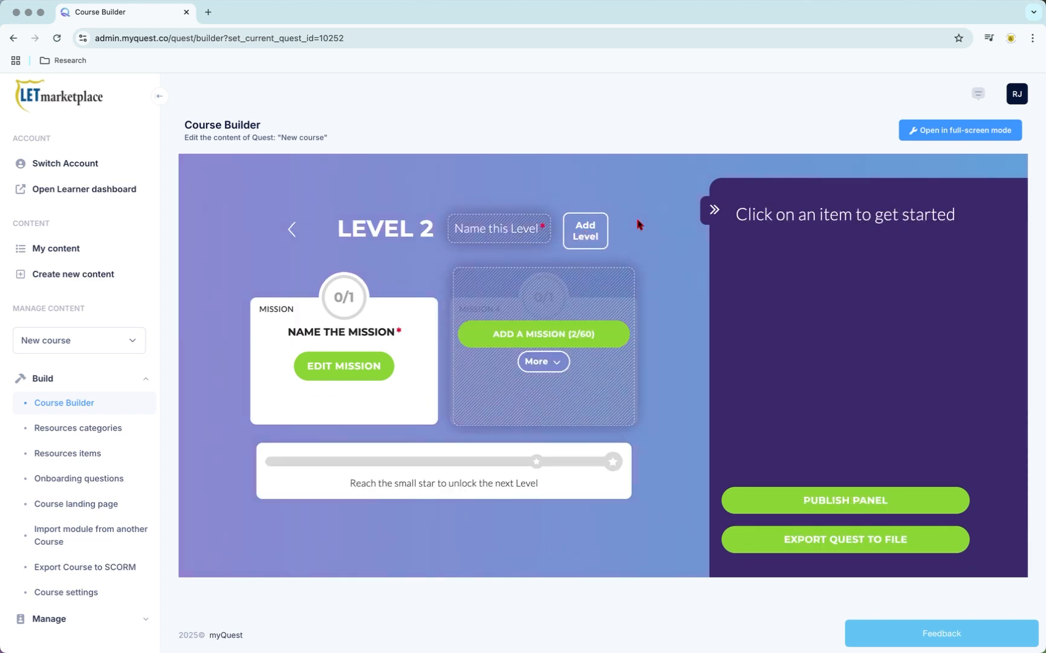
left_click(575, 334)
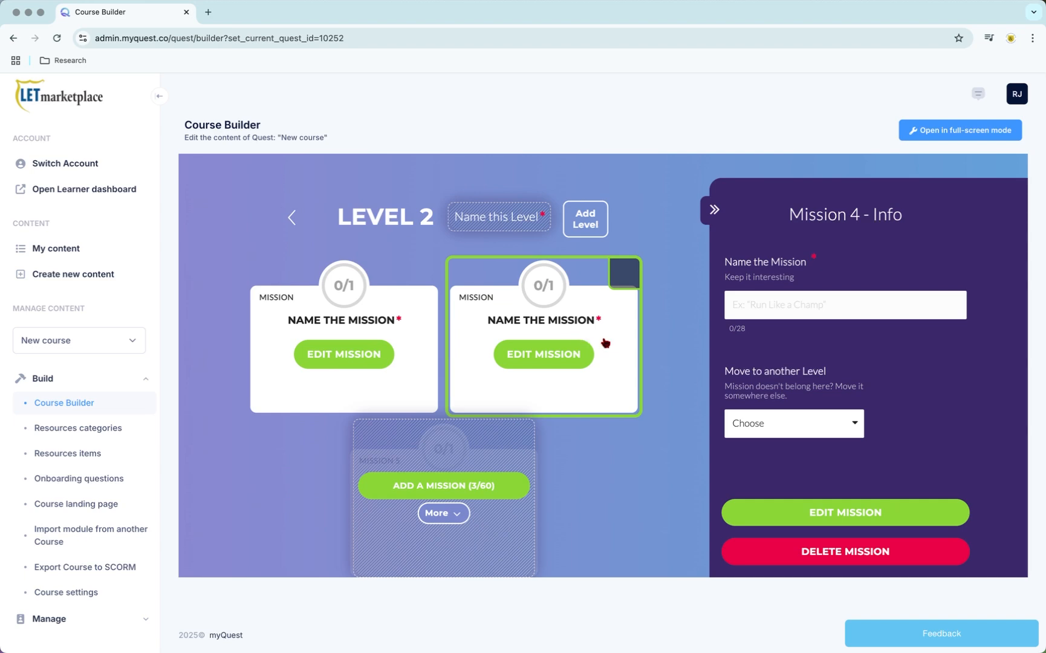
Step: Open the settings of "New course" and view the available access types without changing the current one
left_click(58, 253)
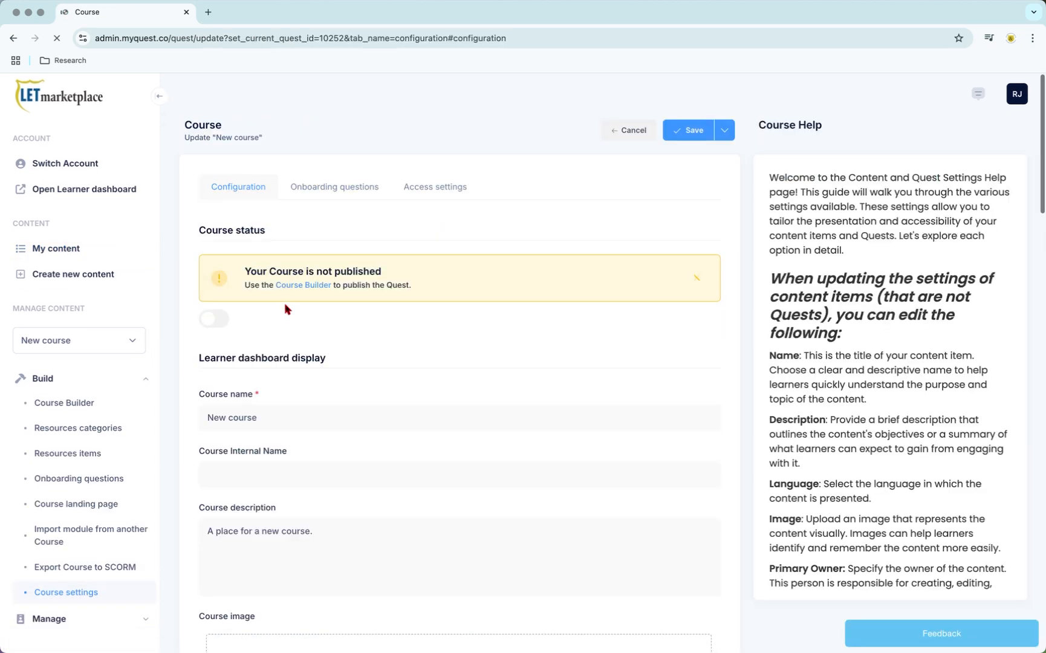
left_click(430, 194)
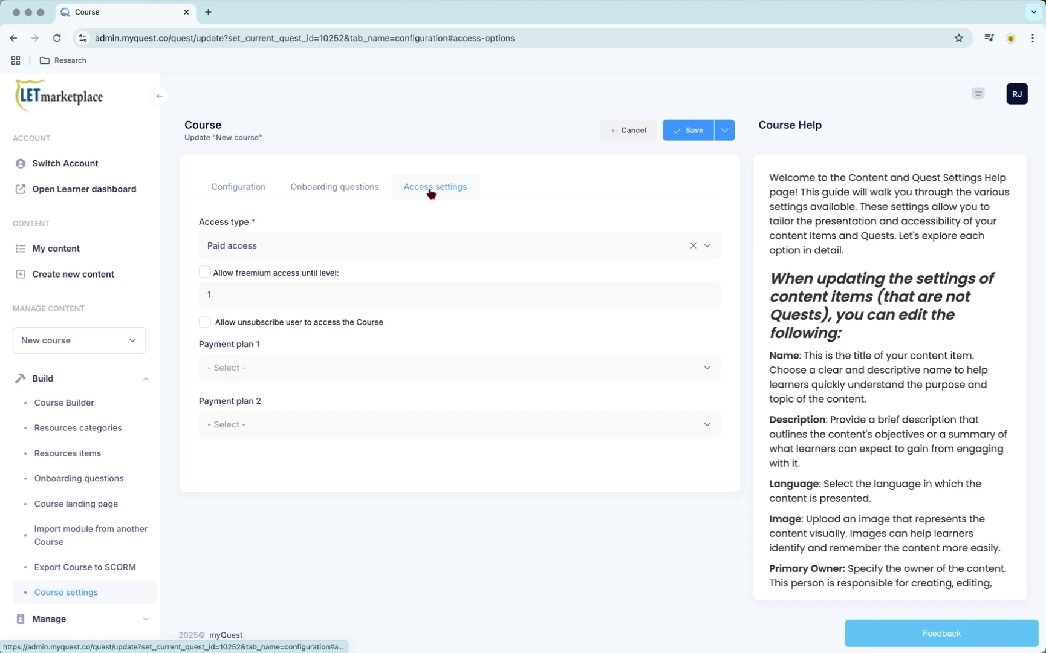
left_click(329, 251)
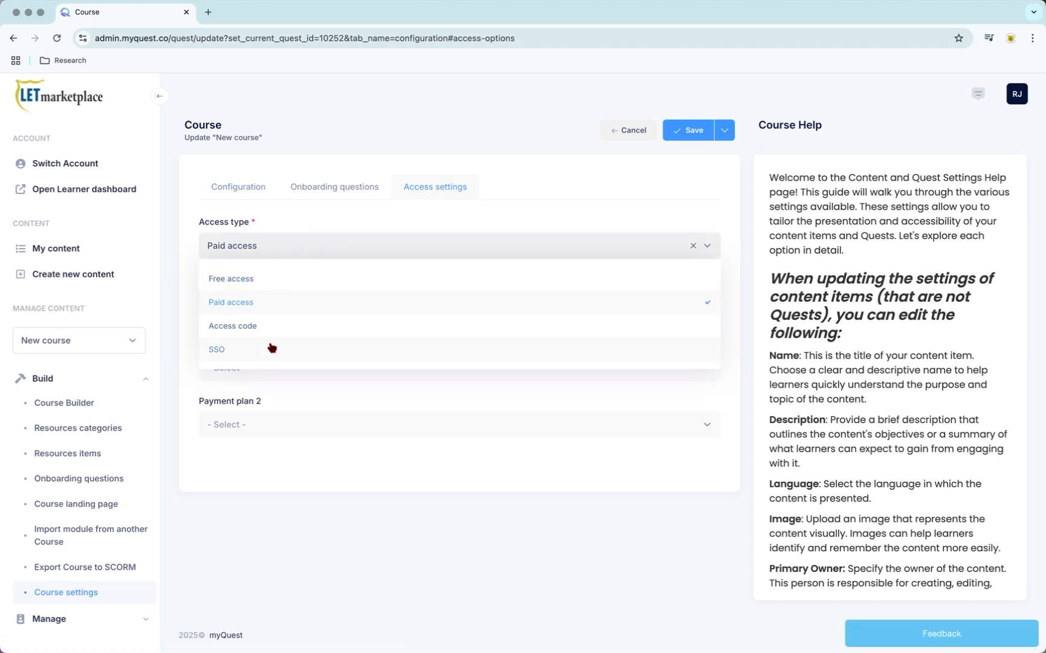
left_click(375, 132)
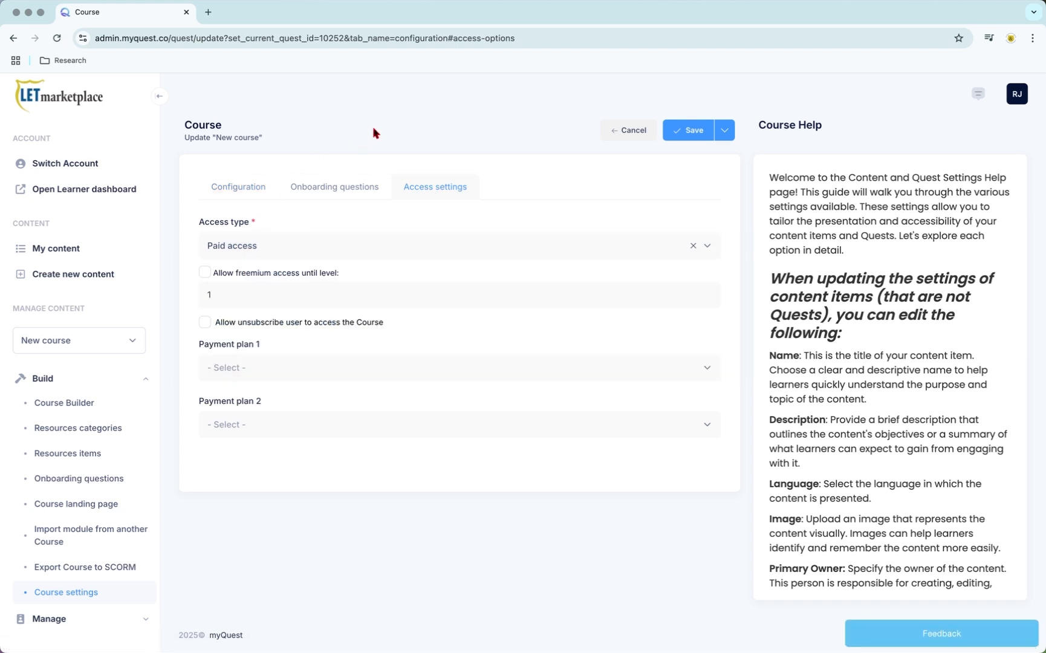
Step: Switch the course status on in the course configuration and turn it back off
left_click(230, 199)
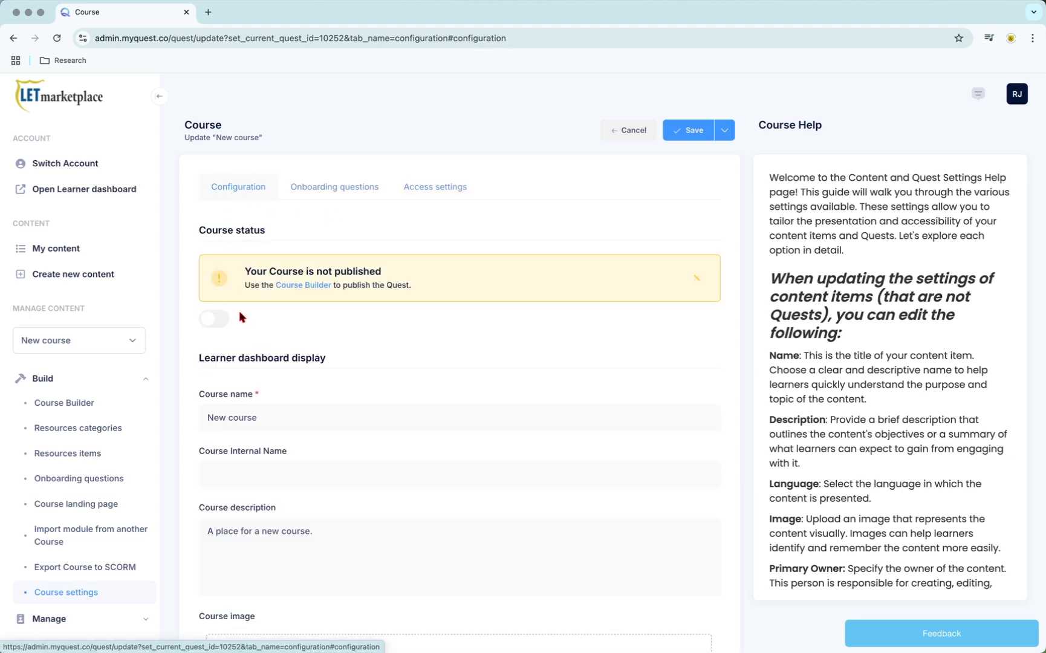
left_click(212, 321)
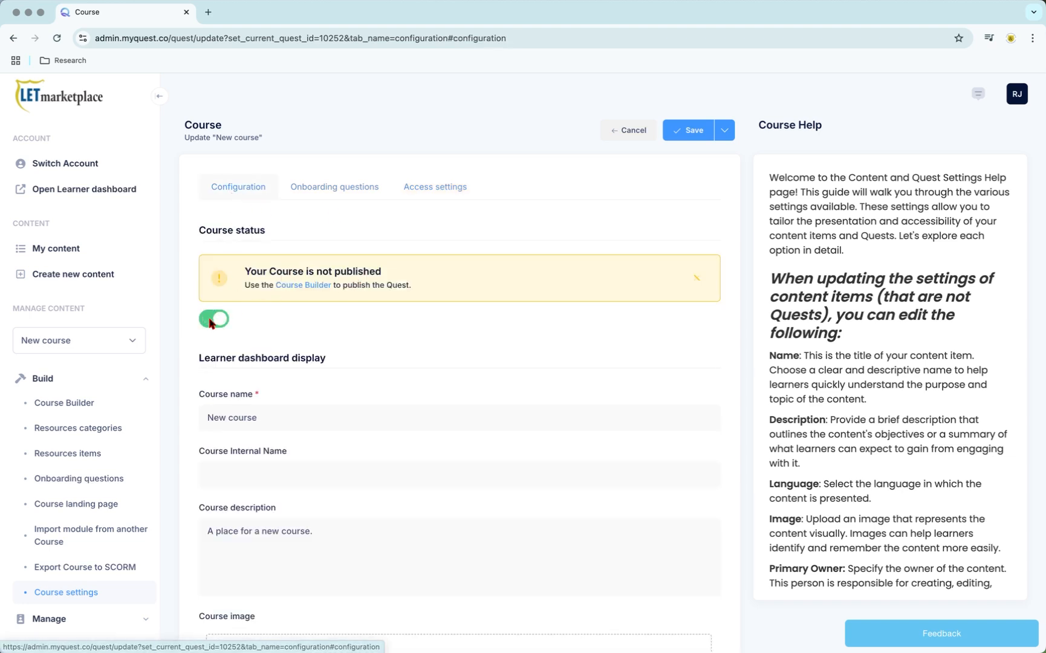
left_click(220, 322)
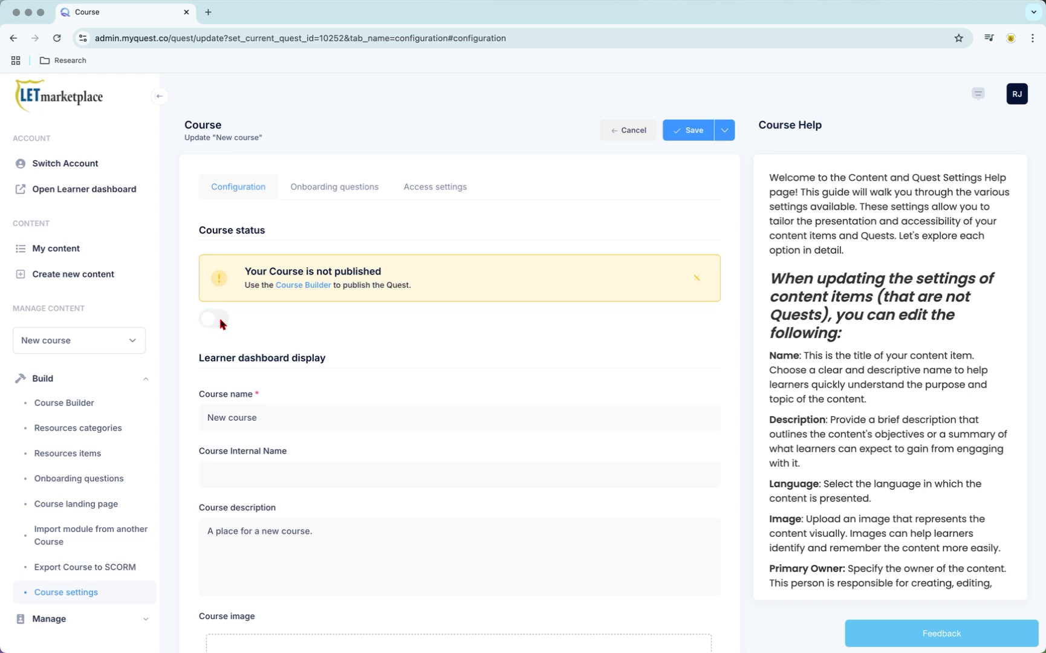